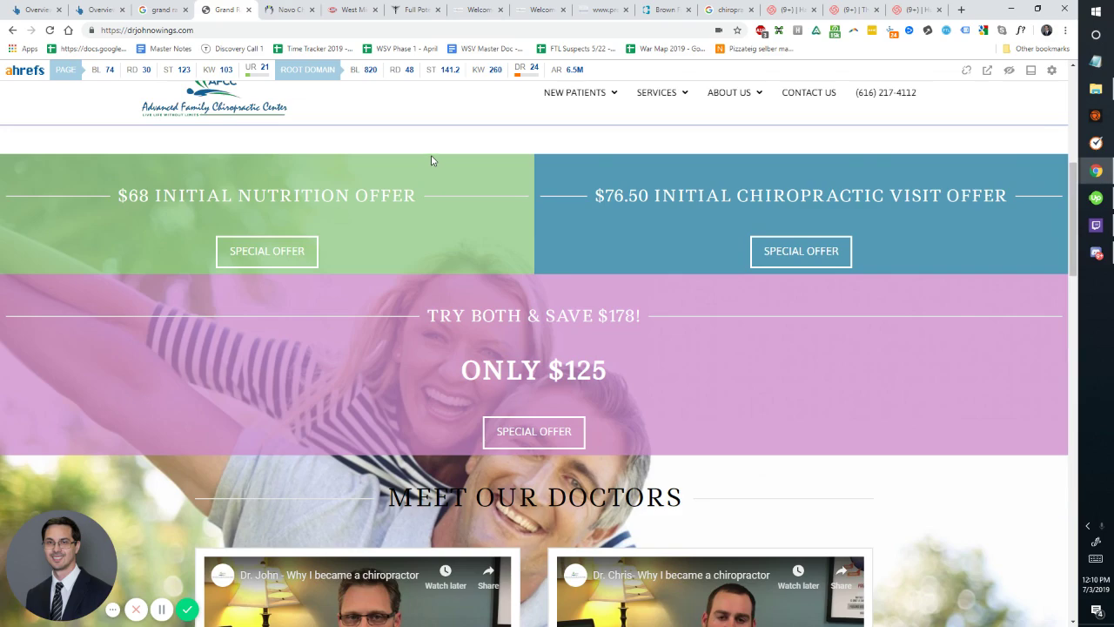
- Review the Advanced Family Chiropractic Center home page with its special offers, then open and look over its Contact Us page
scroll(429, 163, down, 9)
scroll(426, 168, up, 10)
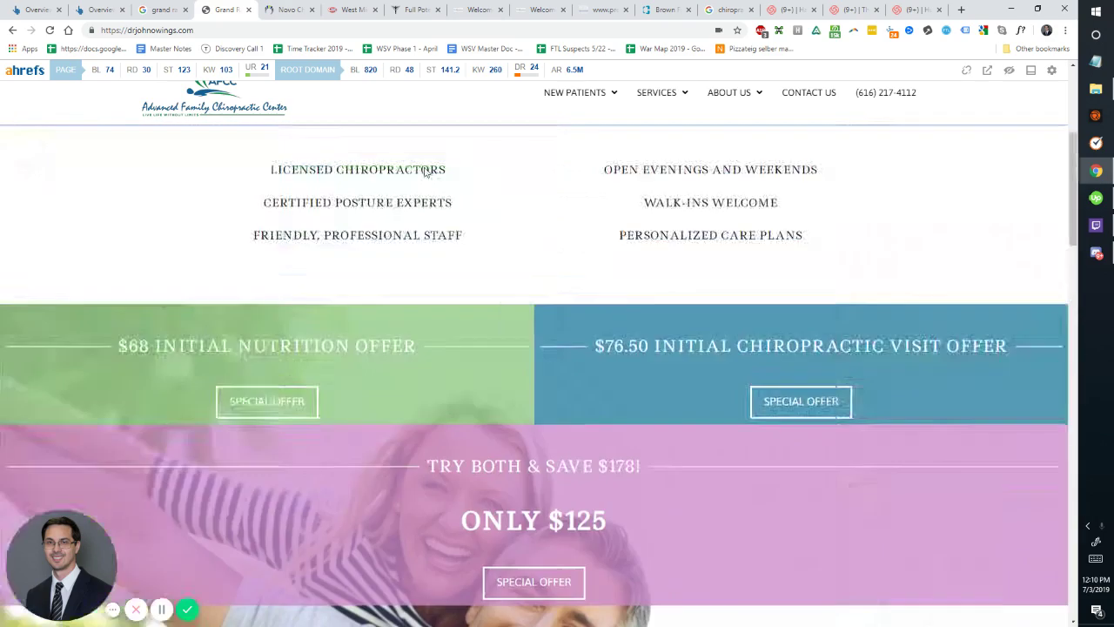
scroll(424, 174, up, 4)
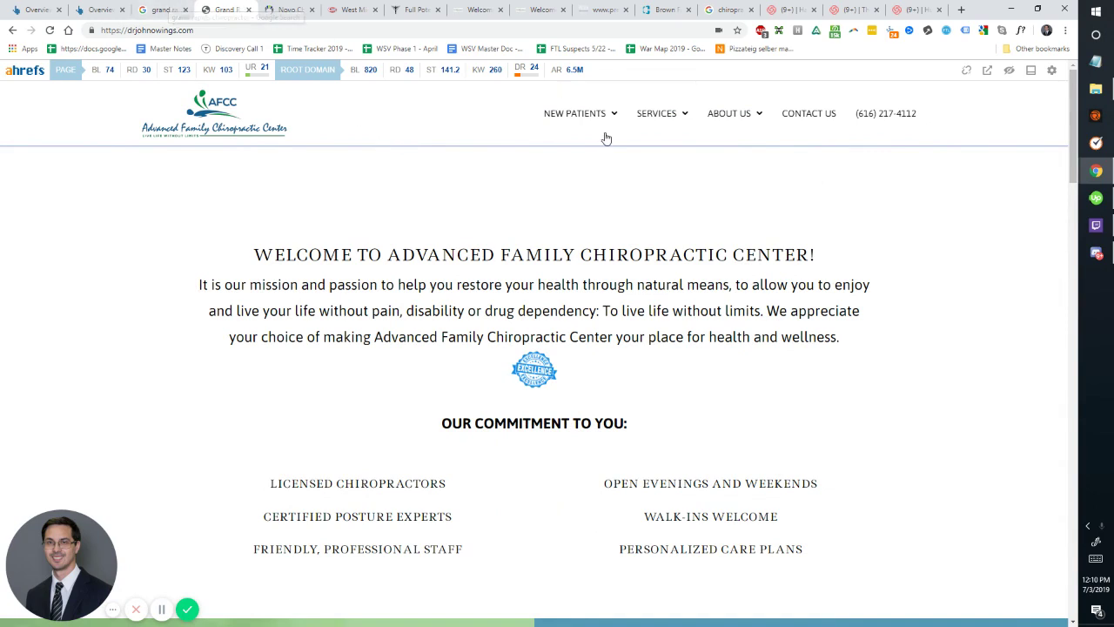
click(794, 125)
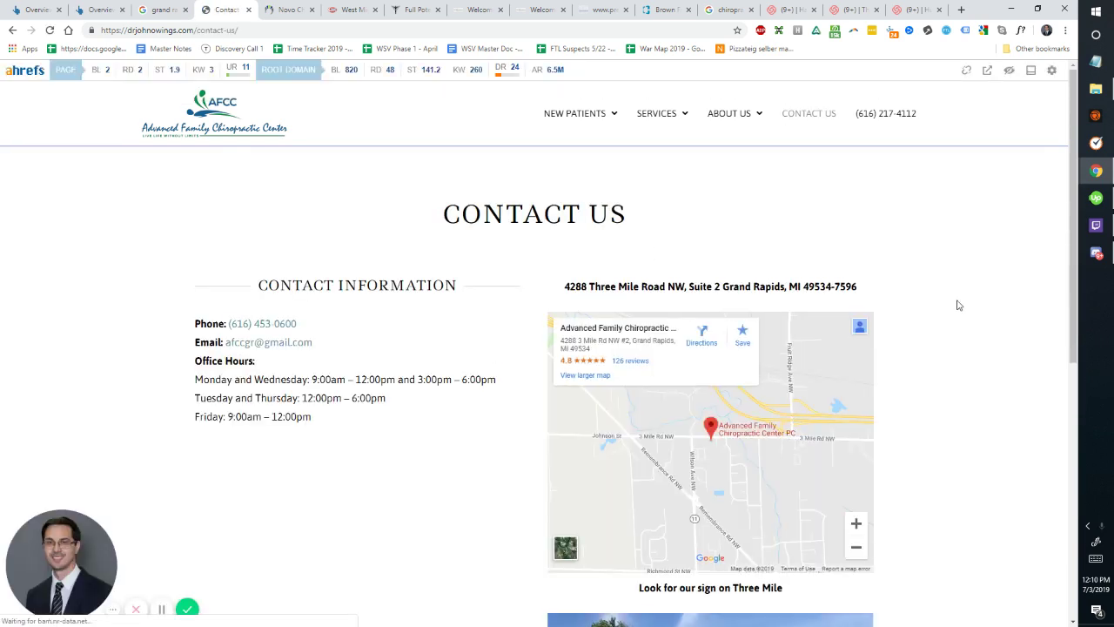
scroll(492, 296, down, 4)
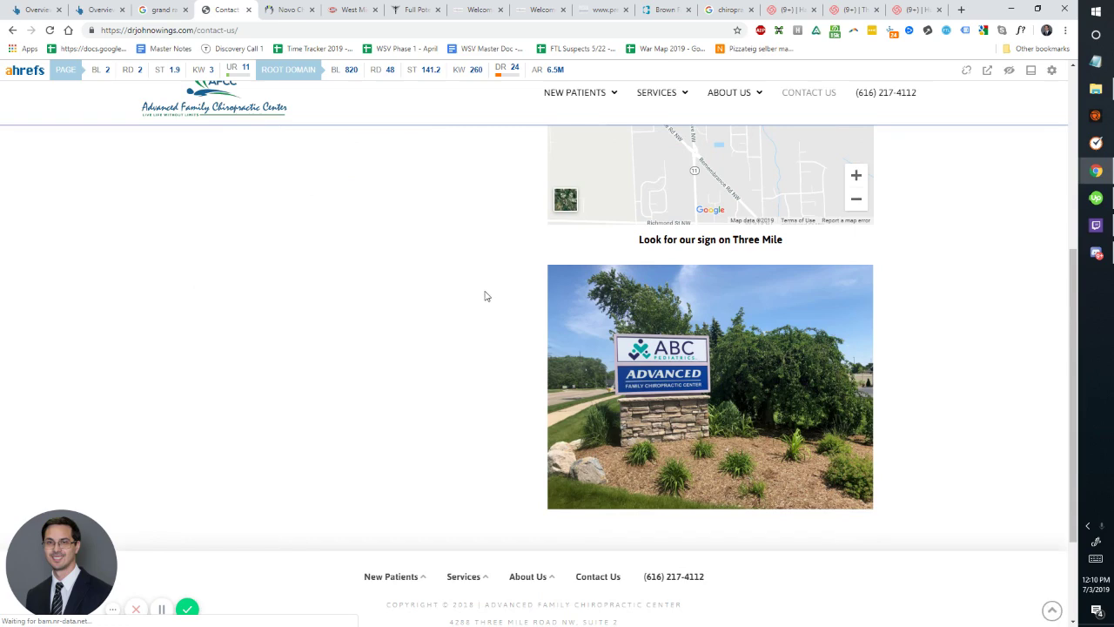
scroll(477, 290, up, 4)
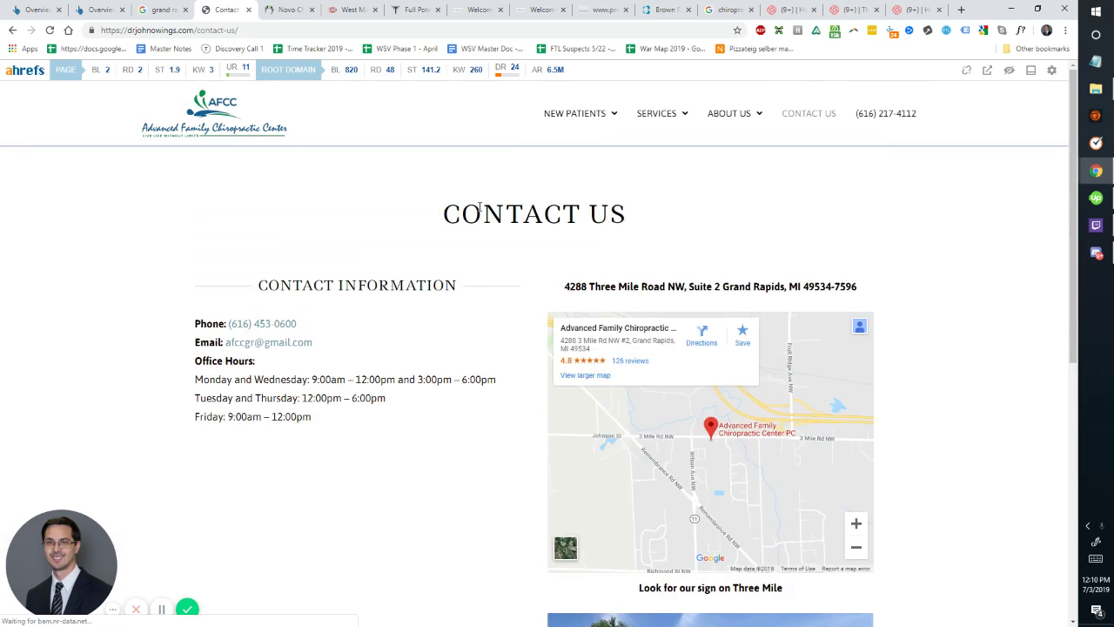
- Switch to the Ahrefs overview of Advanced Family Chiropractic Center's domain and highlight its site title and Domain Rating
click(106, 7)
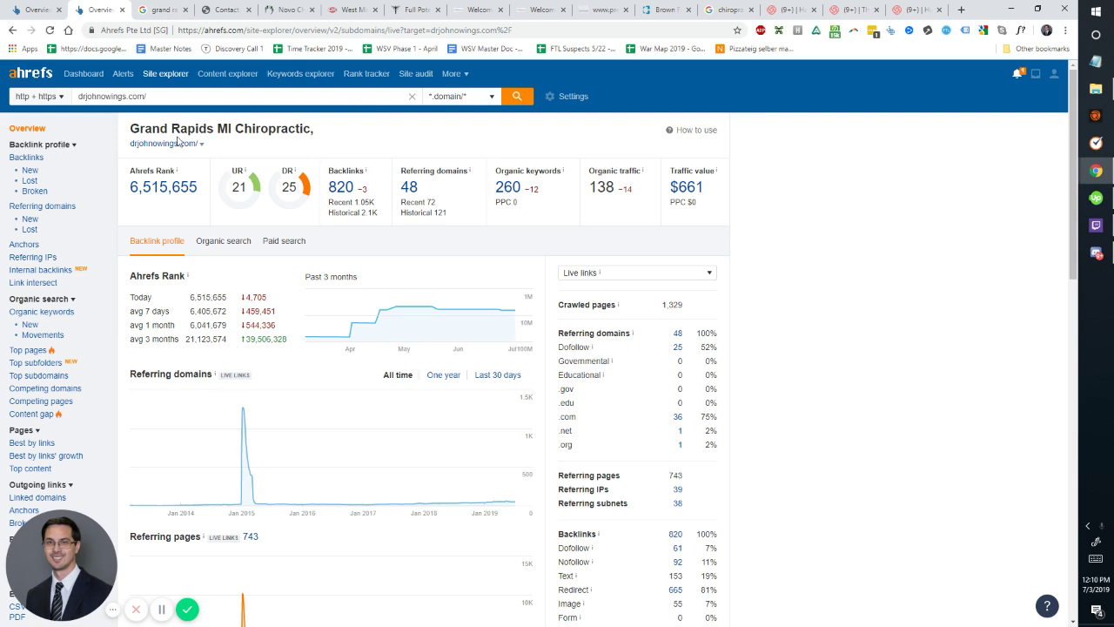
drag(133, 129, 305, 130)
click(325, 140)
double_click(288, 186)
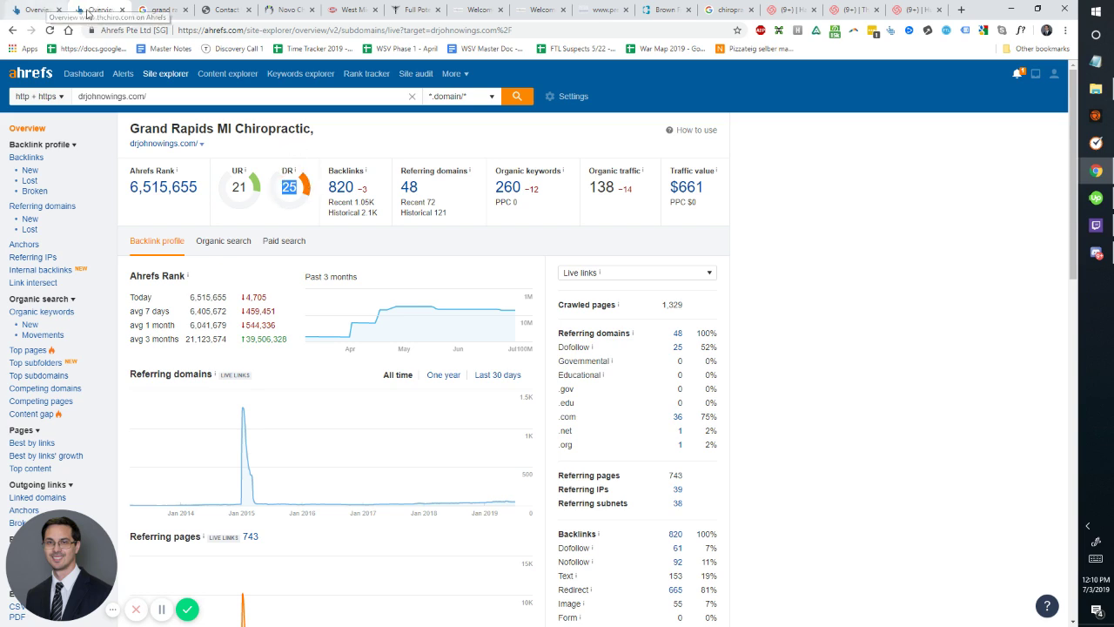
click(39, 10)
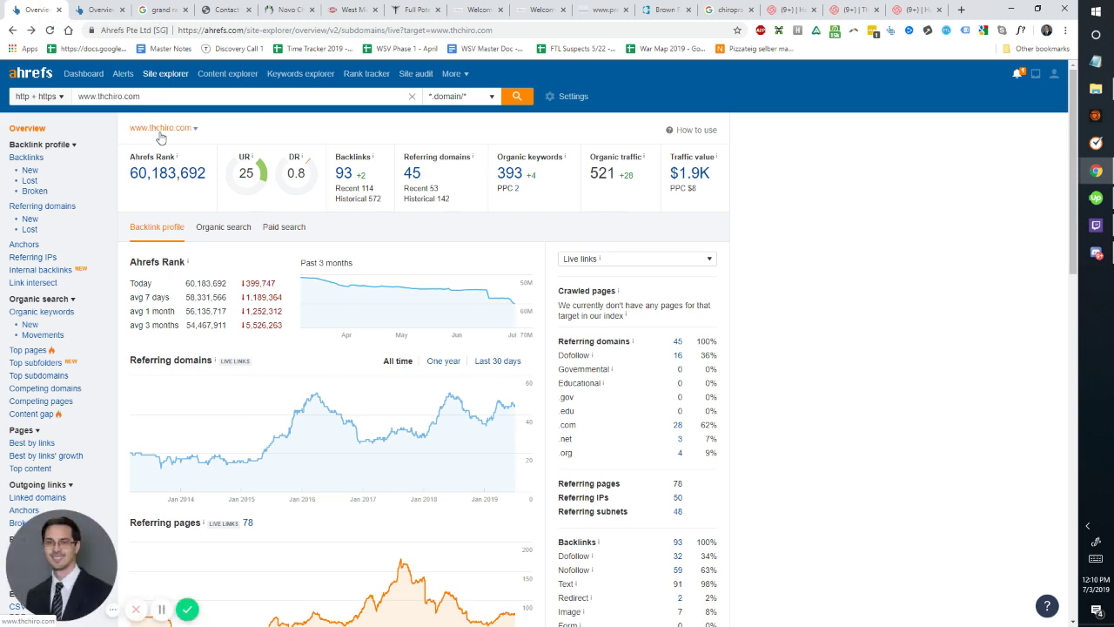
click(96, 9)
click(40, 10)
drag(717, 180, 130, 148)
click(174, 161)
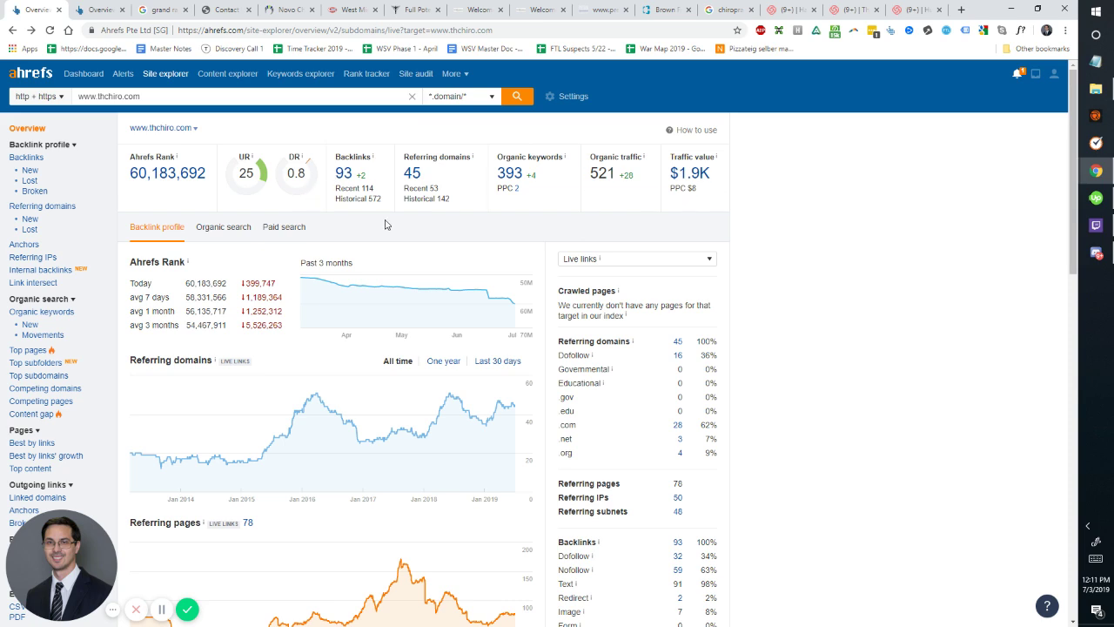
drag(131, 163, 721, 211)
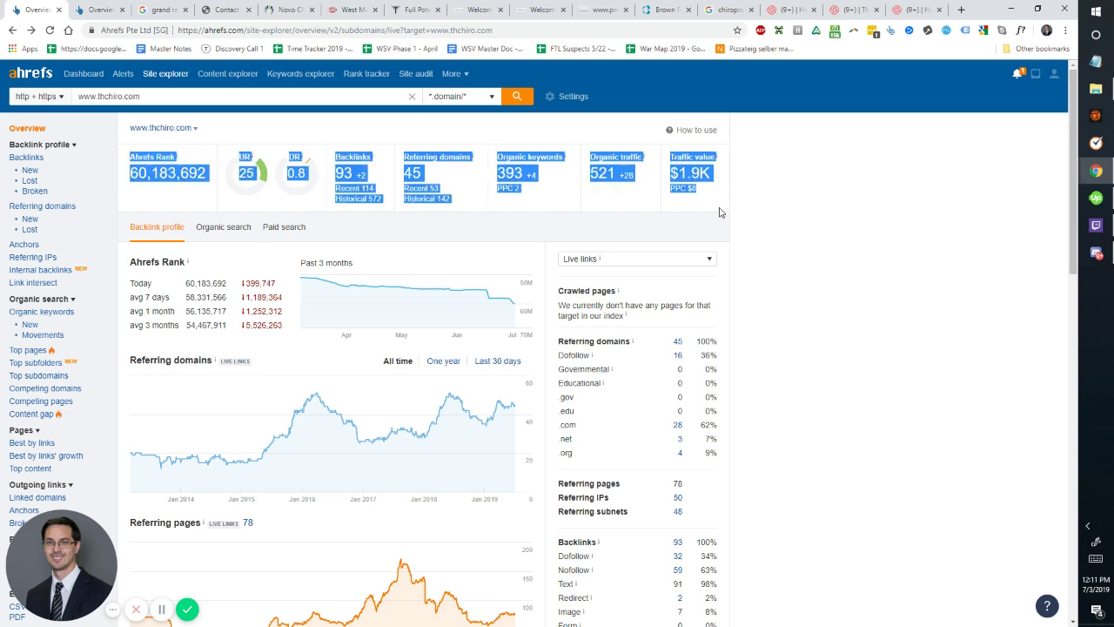
click(723, 212)
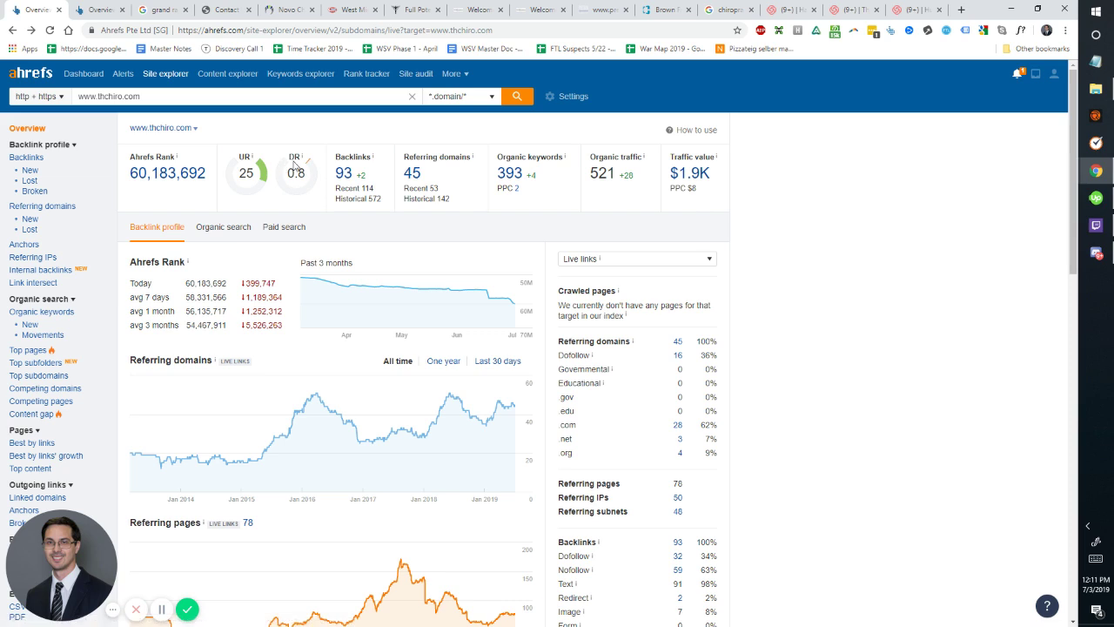
mouse_move(301, 161)
mouse_move(348, 290)
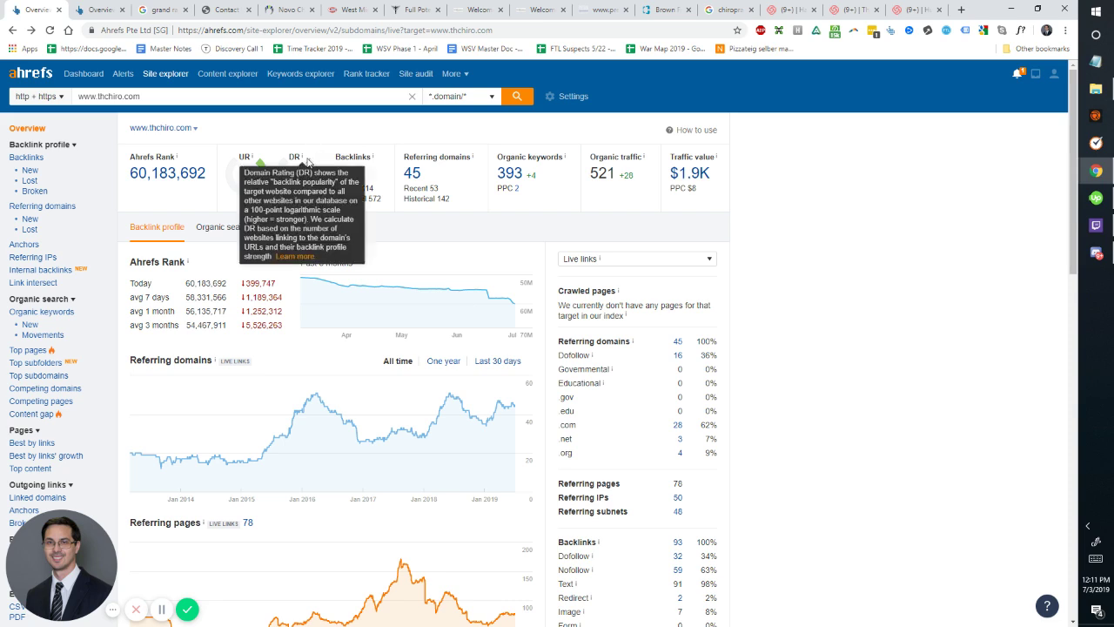
mouse_move(254, 160)
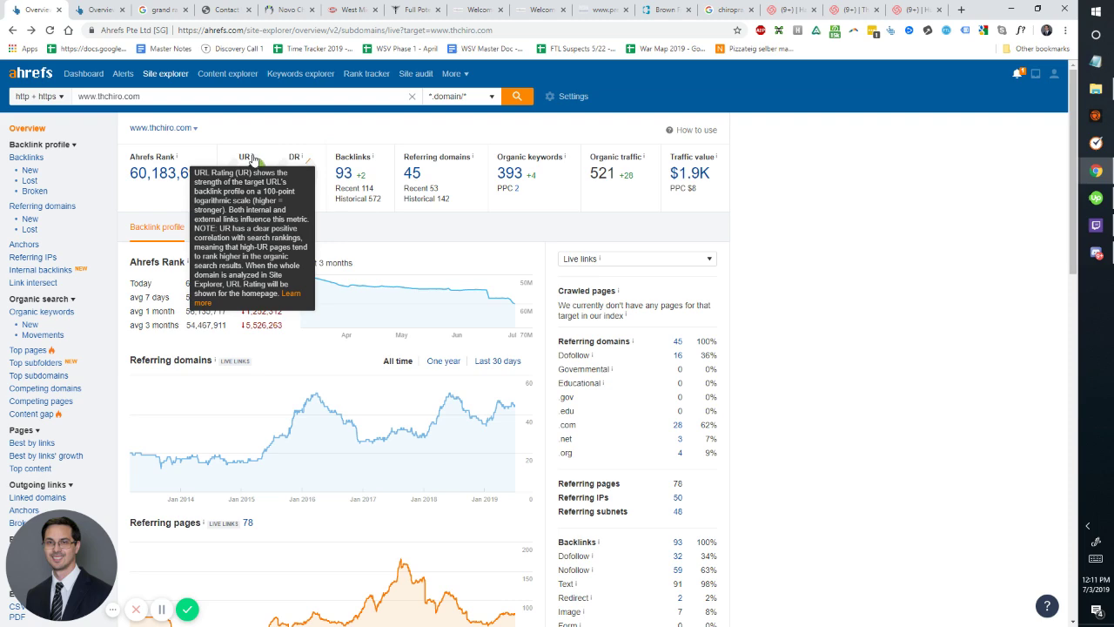
click(100, 11)
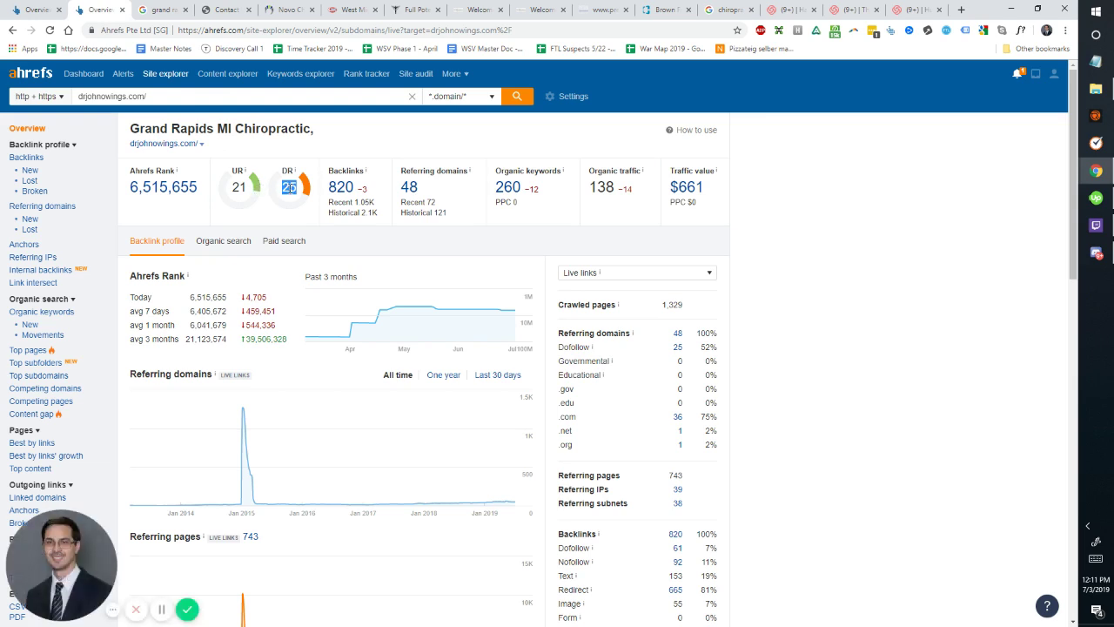
click(293, 187)
click(46, 7)
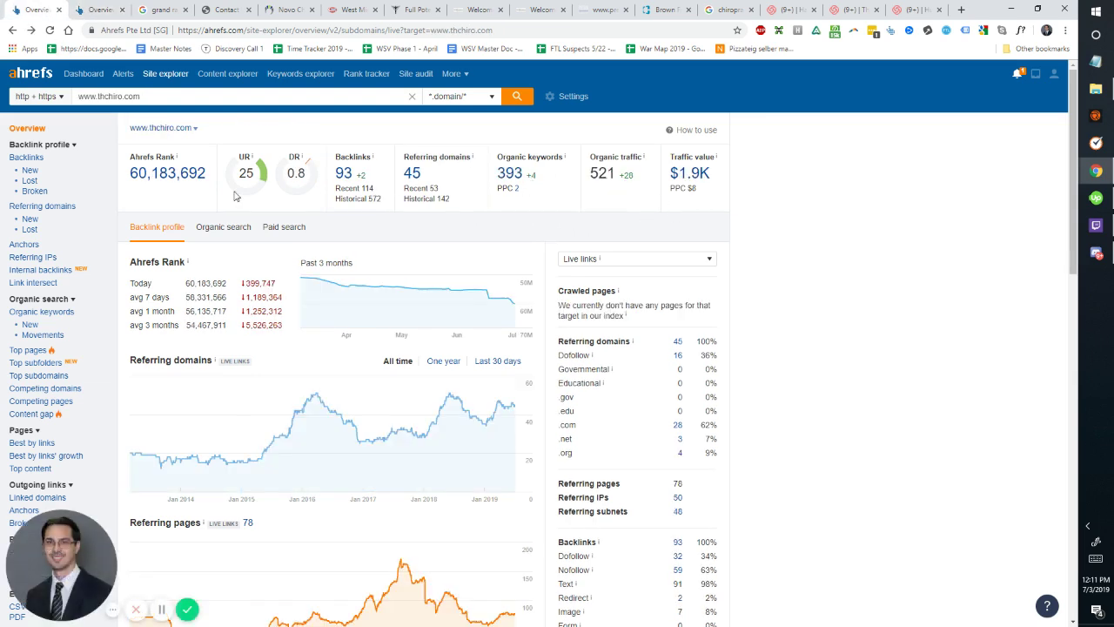
drag(719, 174, 670, 174)
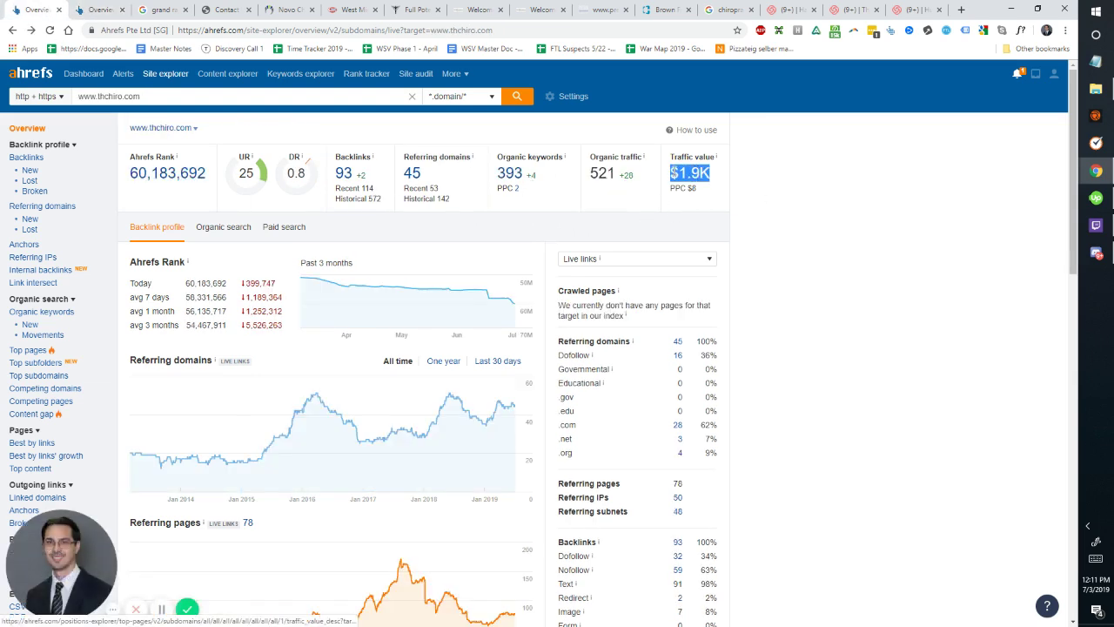
click(721, 186)
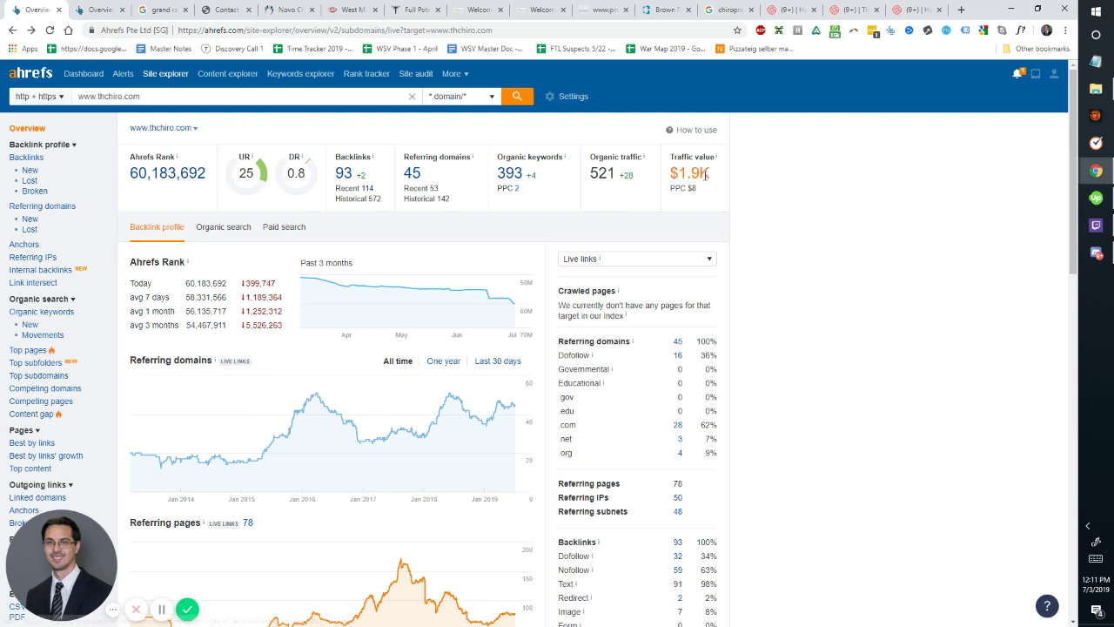
drag(711, 174, 673, 174)
click(608, 171)
double_click(607, 171)
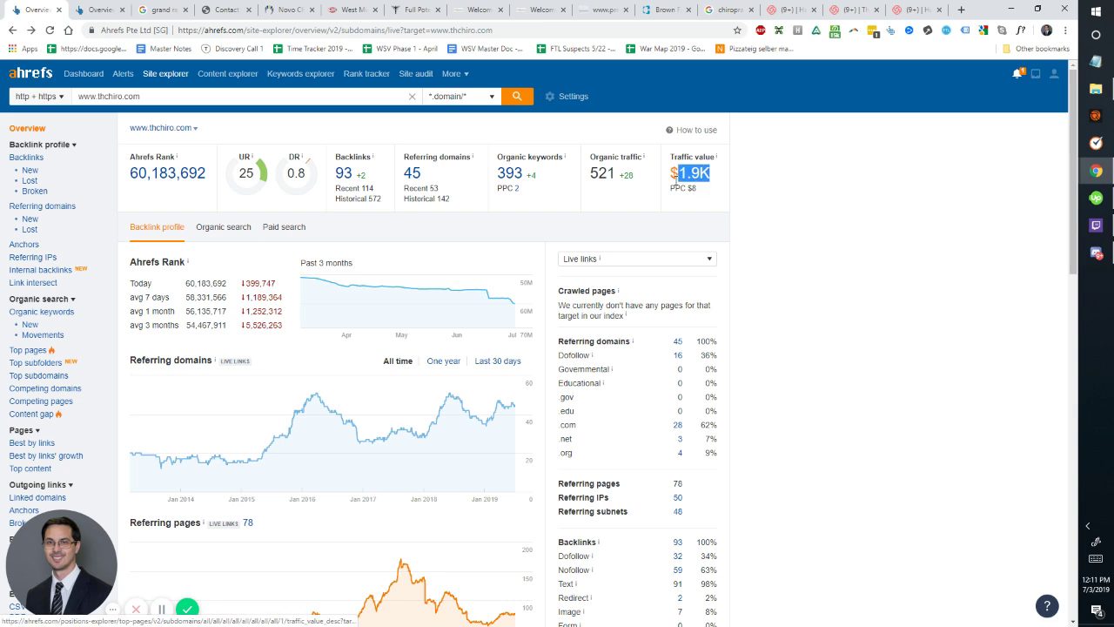
click(740, 185)
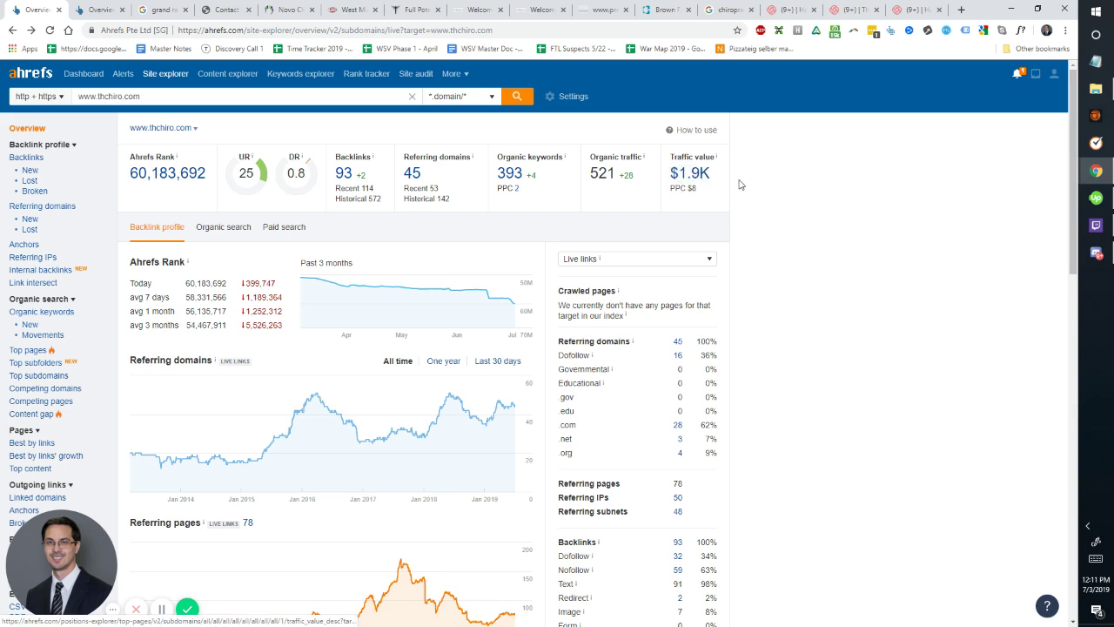
click(511, 177)
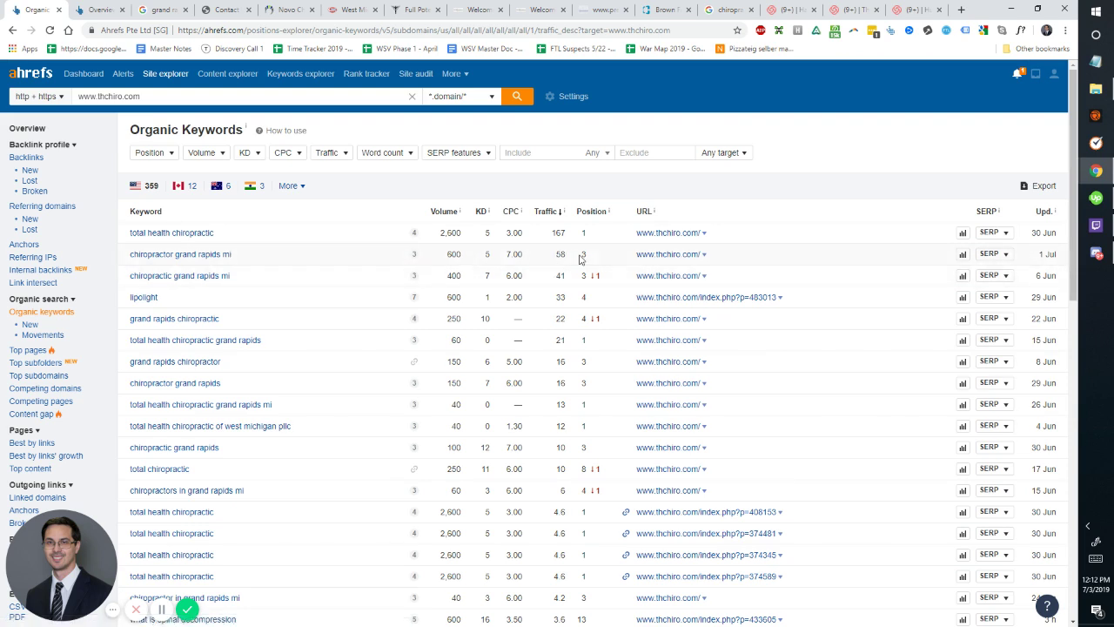
drag(583, 258, 176, 256)
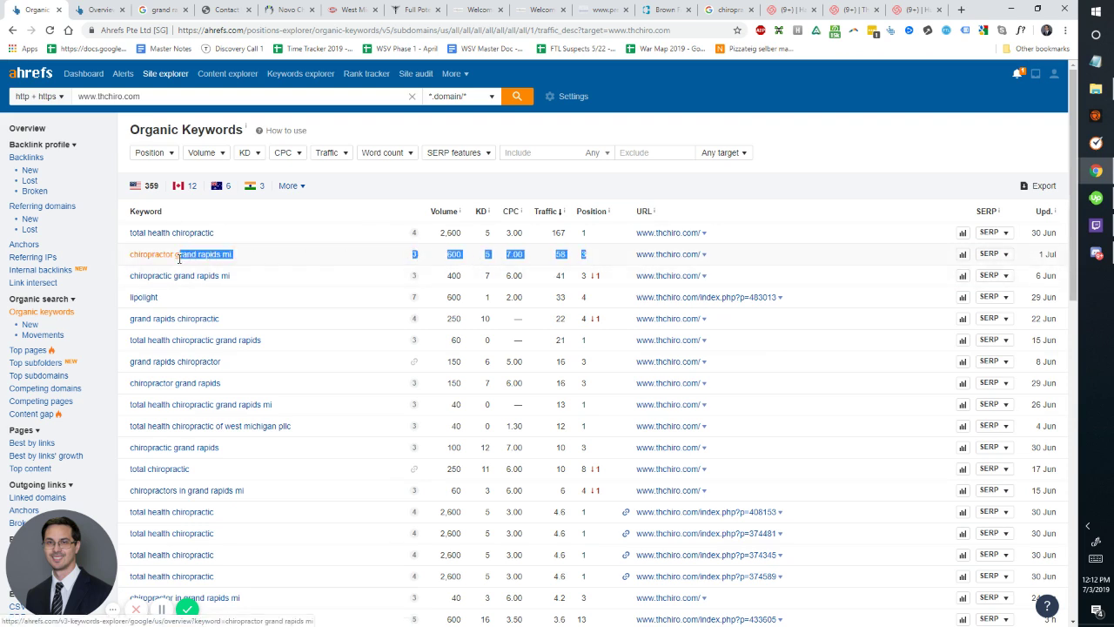
click(418, 285)
- Return to Advanced Family Chiropractic Center's Ahrefs overview and highlight its traffic value and organic traffic
key(ctrl+Tab)
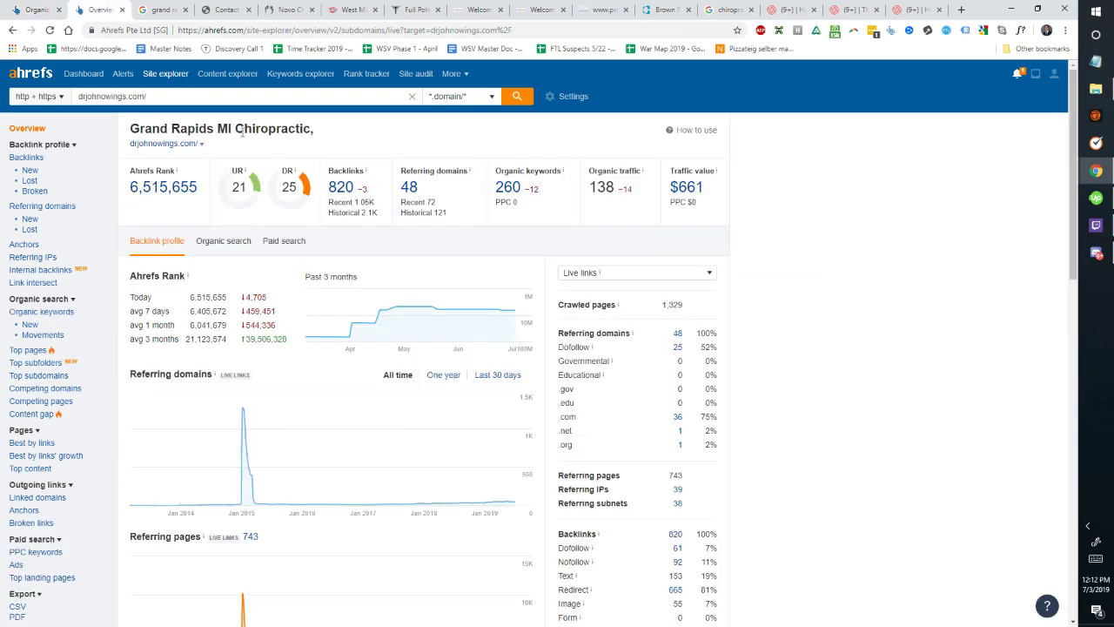
drag(704, 188, 681, 191)
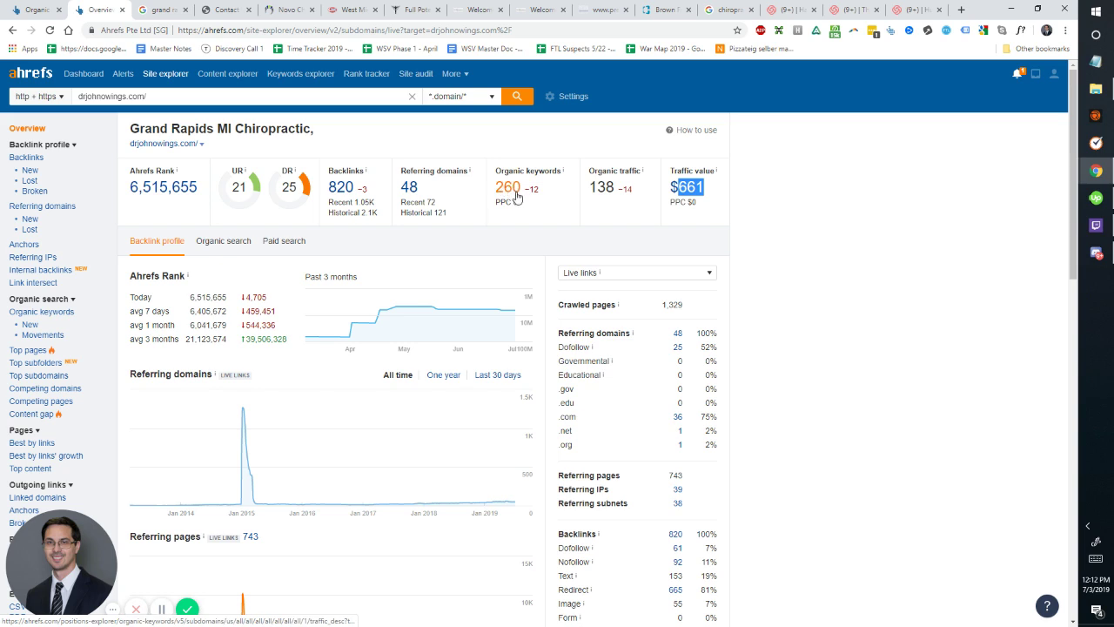
drag(590, 188, 612, 189)
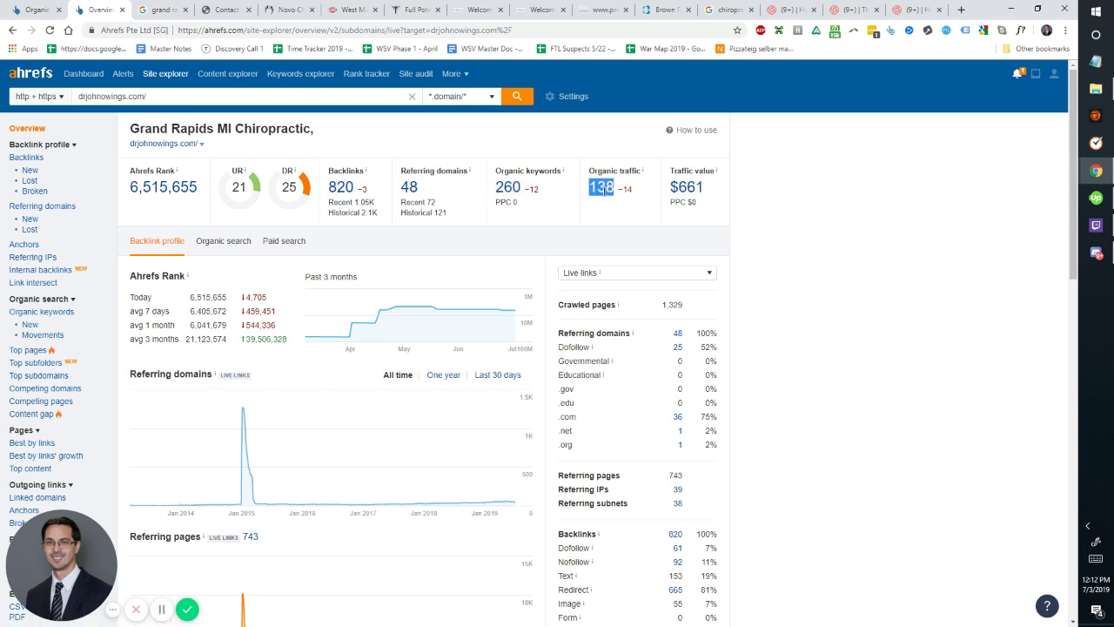
click(576, 201)
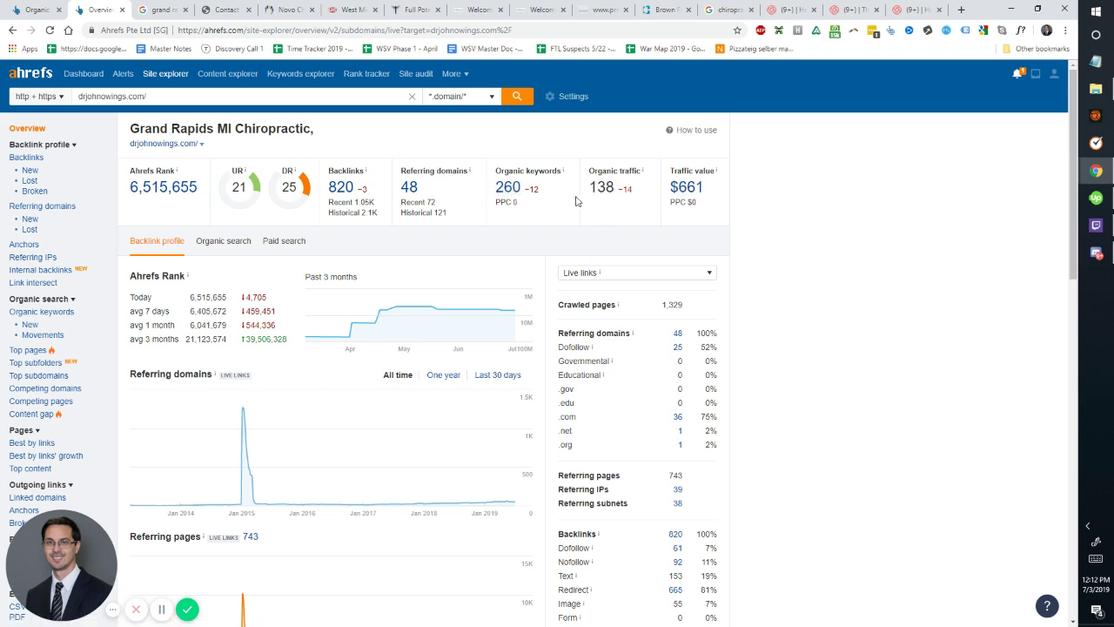
- Open Advanced Family Chiropractic Center's organic keywords report, highlight the position for "chiropractic grand rapids" and examine the full keyword list
click(510, 189)
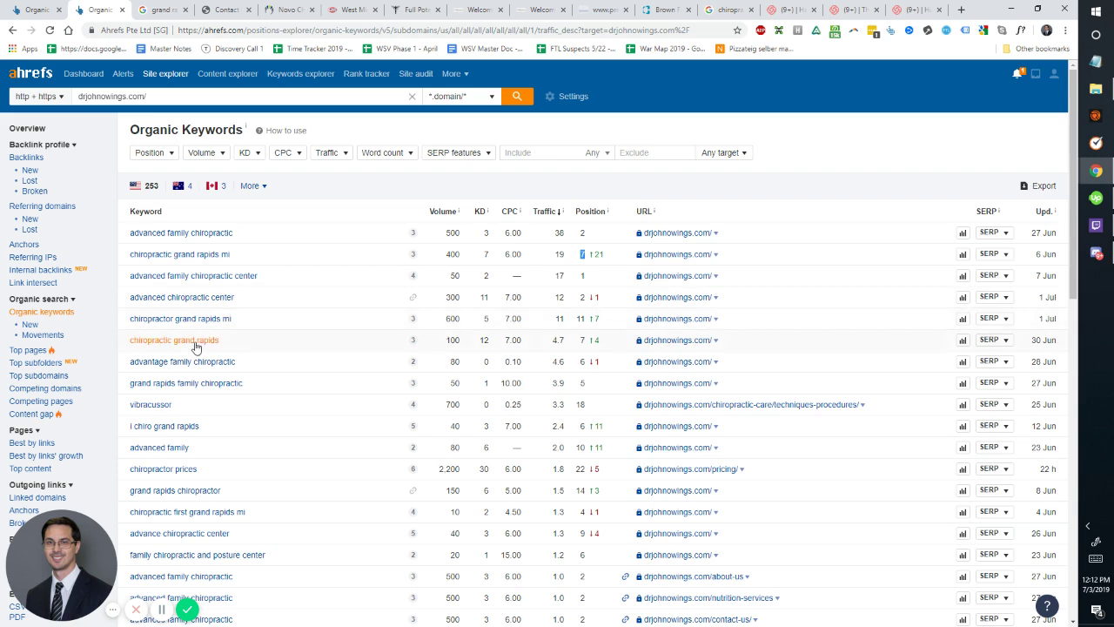
double_click(580, 340)
scroll(673, 352, down, 7)
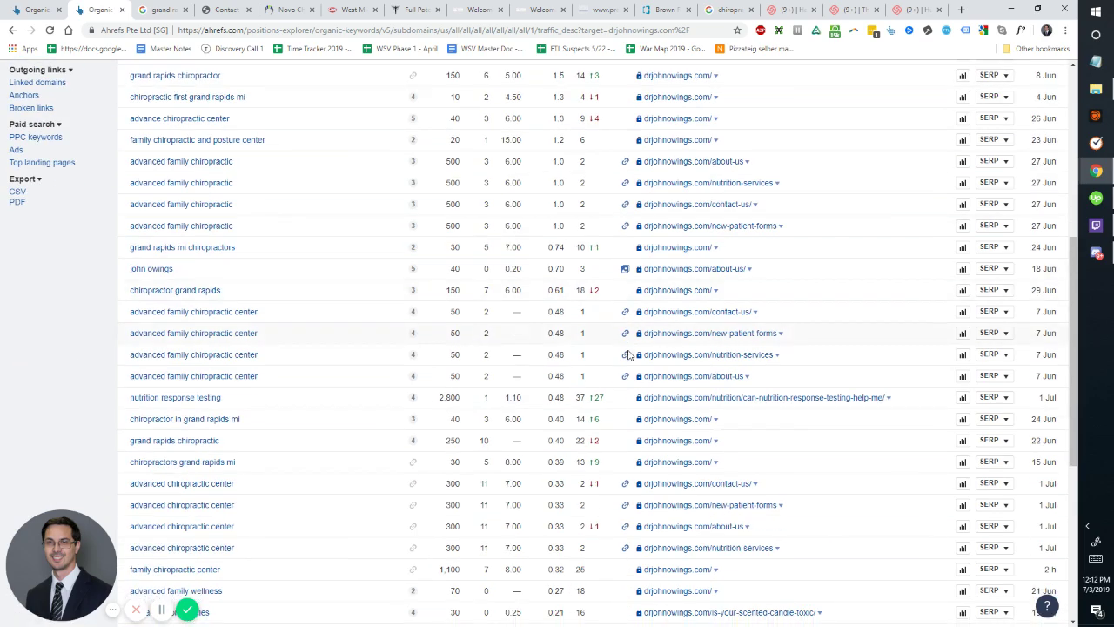
scroll(624, 355, up, 10)
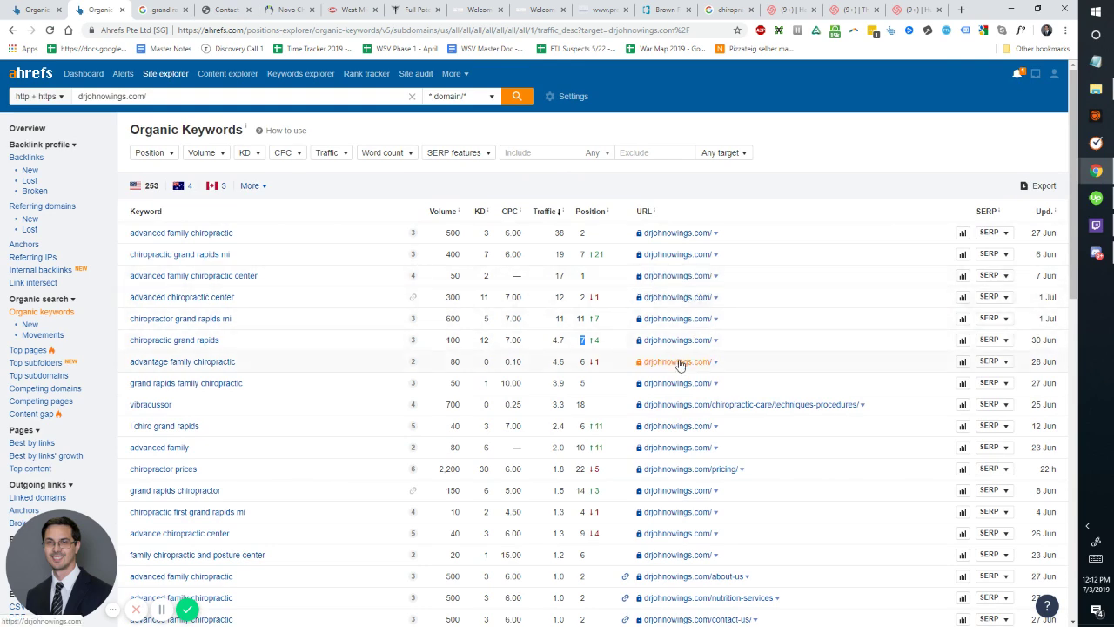
scroll(680, 364, down, 12)
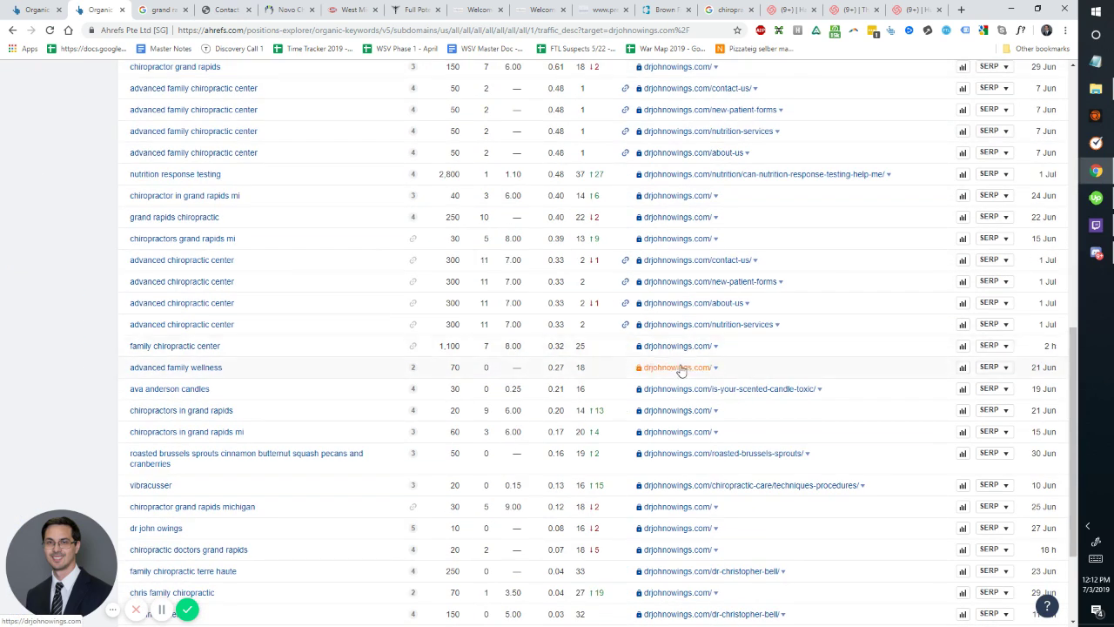
scroll(679, 369, down, 3)
scroll(682, 383, up, 6)
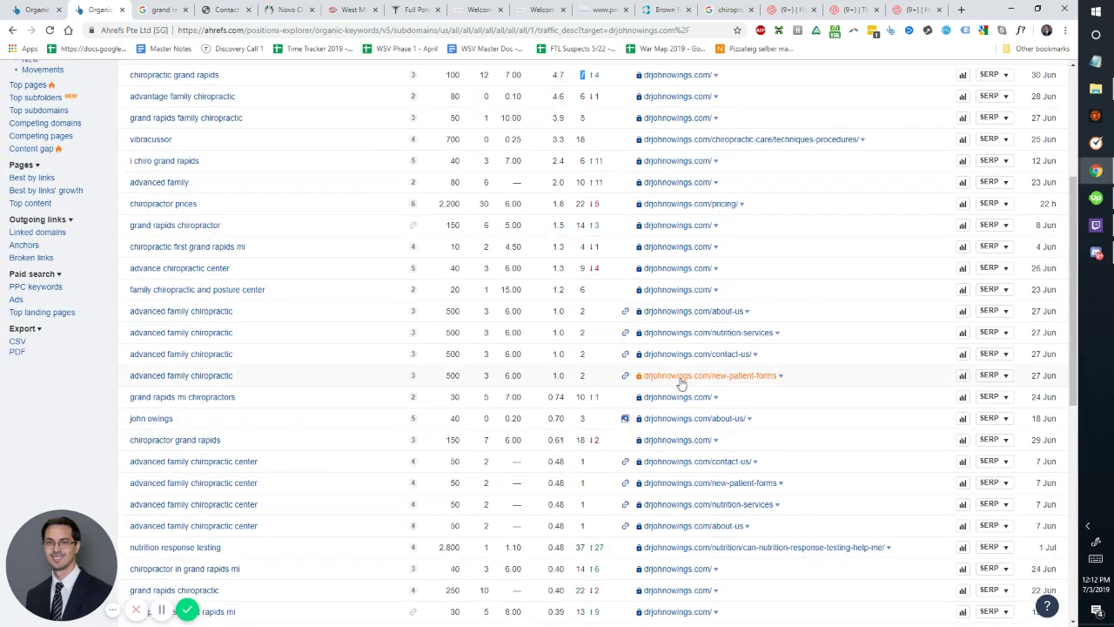
scroll(682, 384, up, 4)
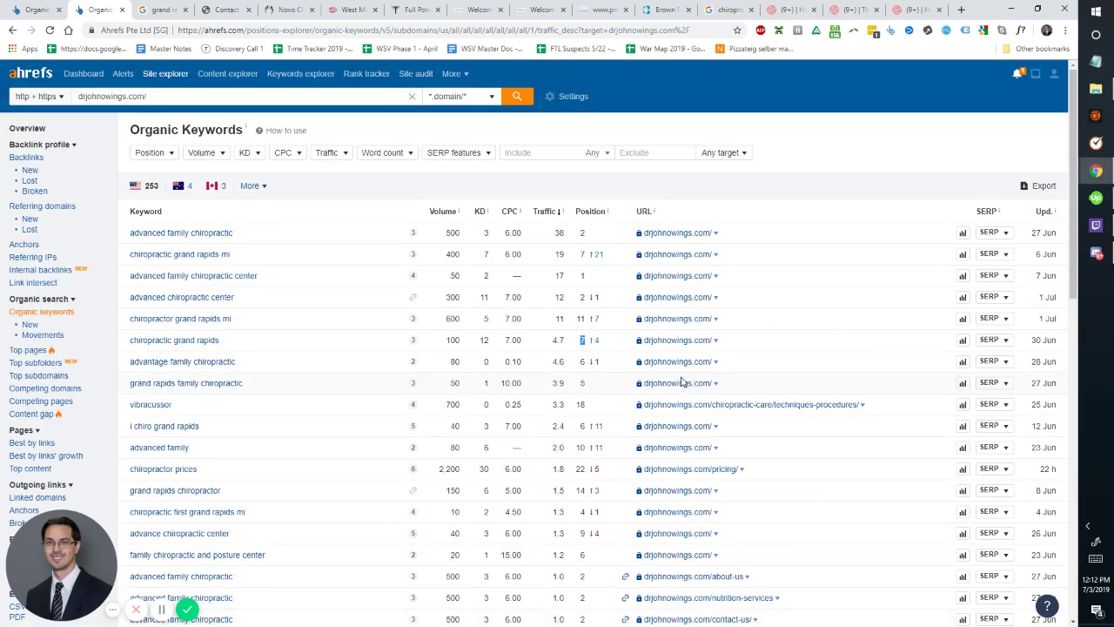
- Look through the open Google results and competitor sites, ending on the Novo Chiropractic home page
click(217, 7)
key(ctrl+Tab)
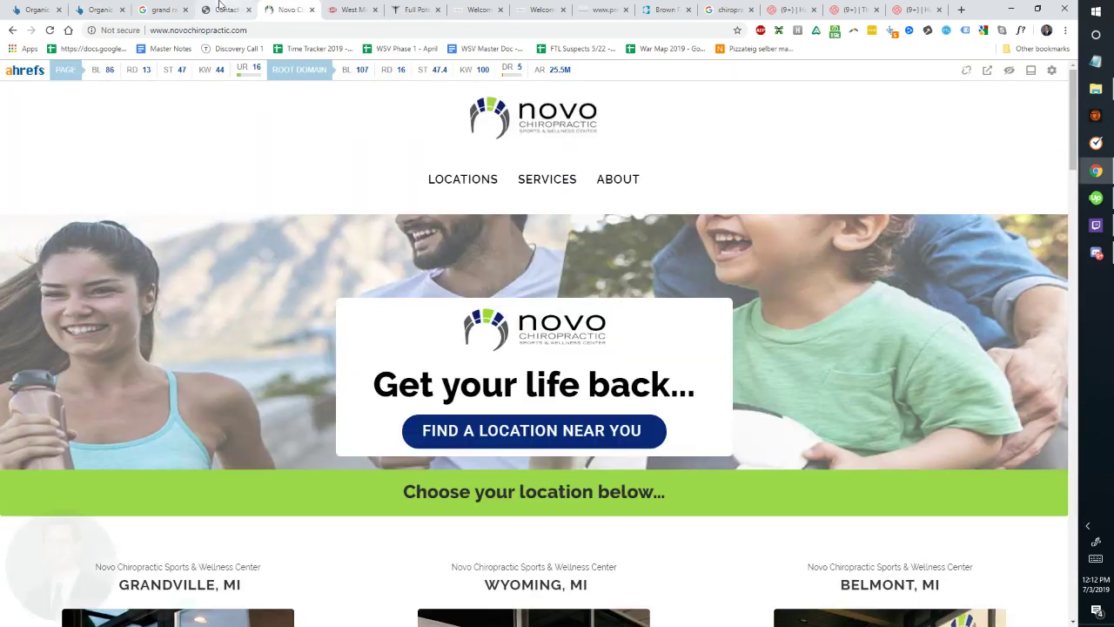
click(179, 7)
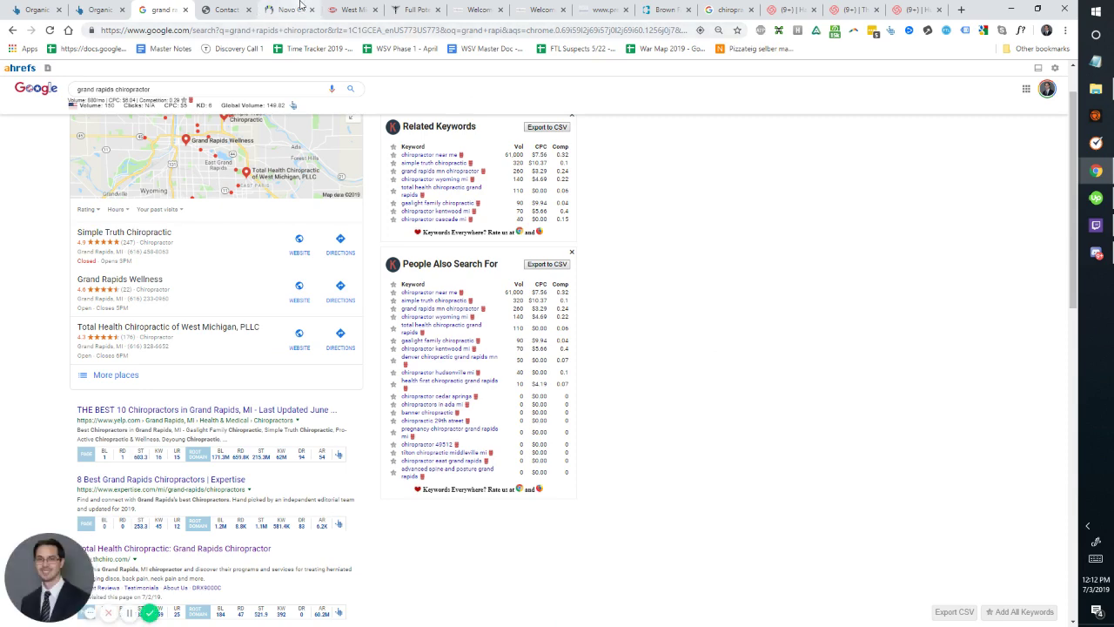
click(296, 8)
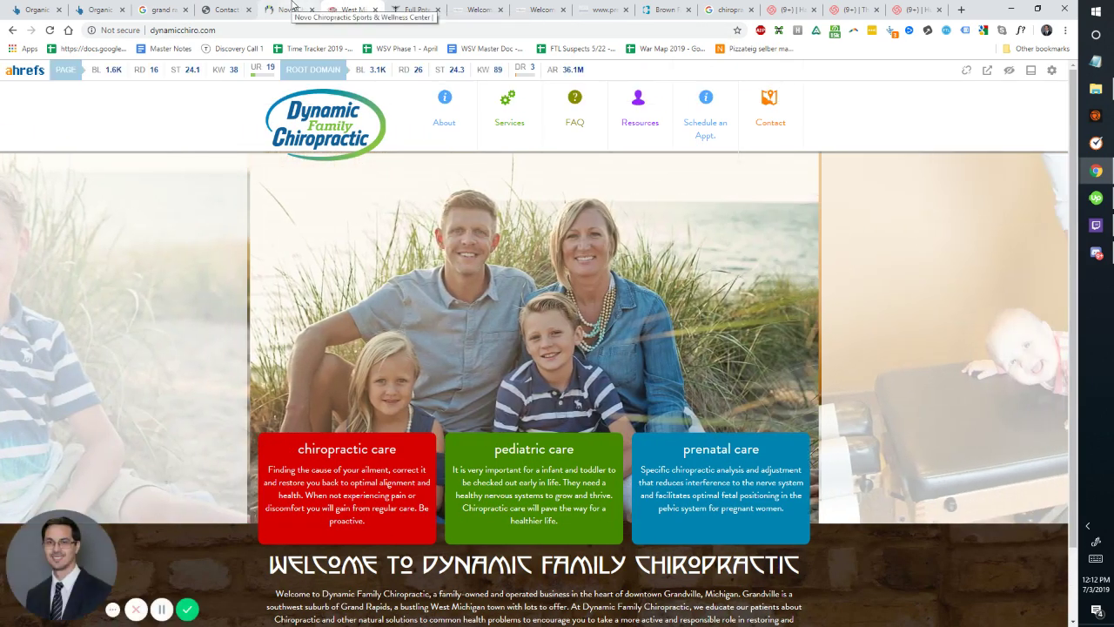
click(290, 9)
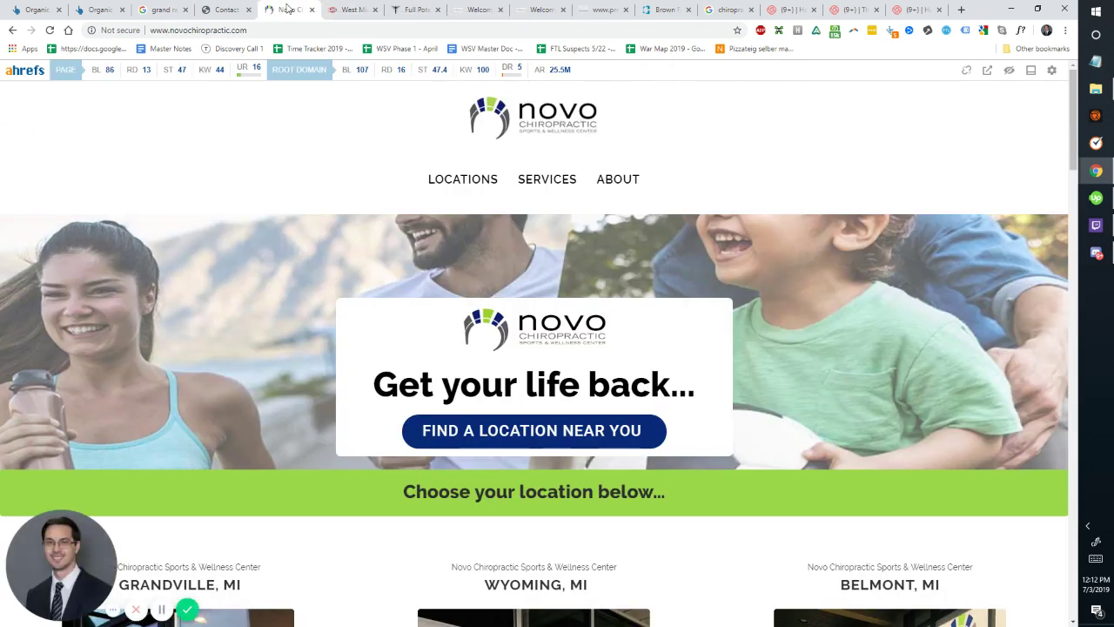
- Return to Advanced Family Chiropractic Center's site and open its Nutrition Services and Blog pages in separate new tabs
click(240, 7)
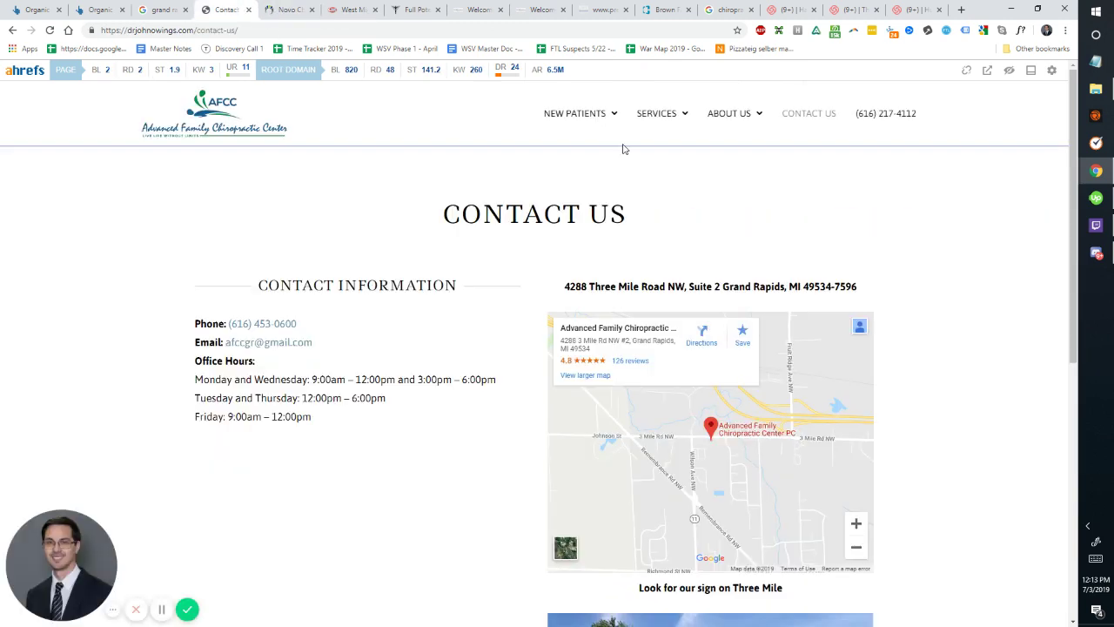
mouse_move(660, 116)
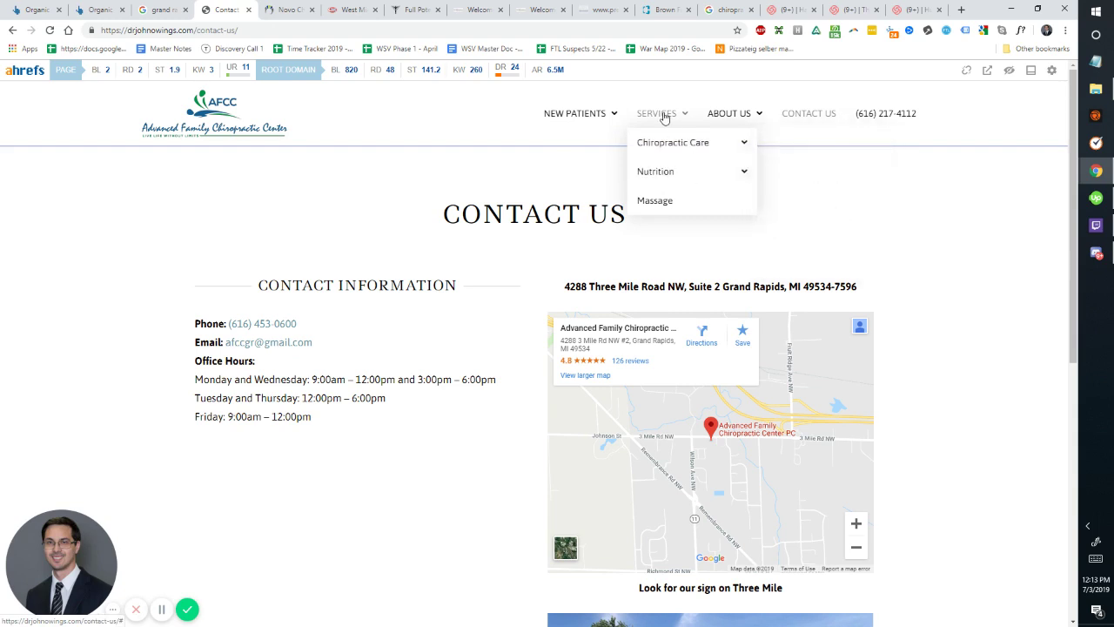
mouse_move(668, 149)
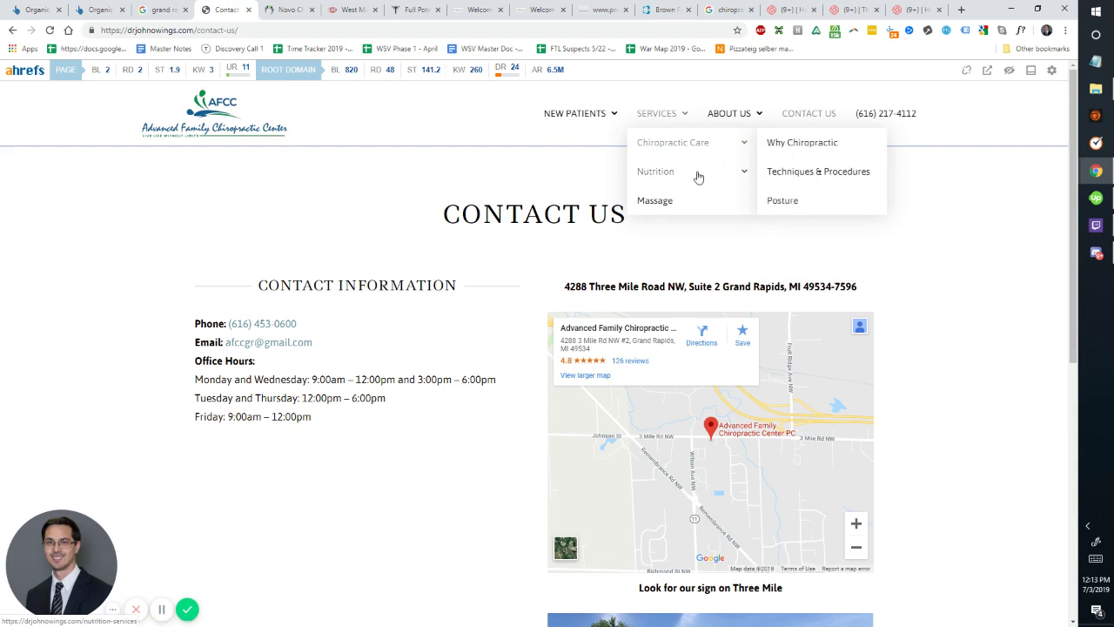
mouse_move(696, 174)
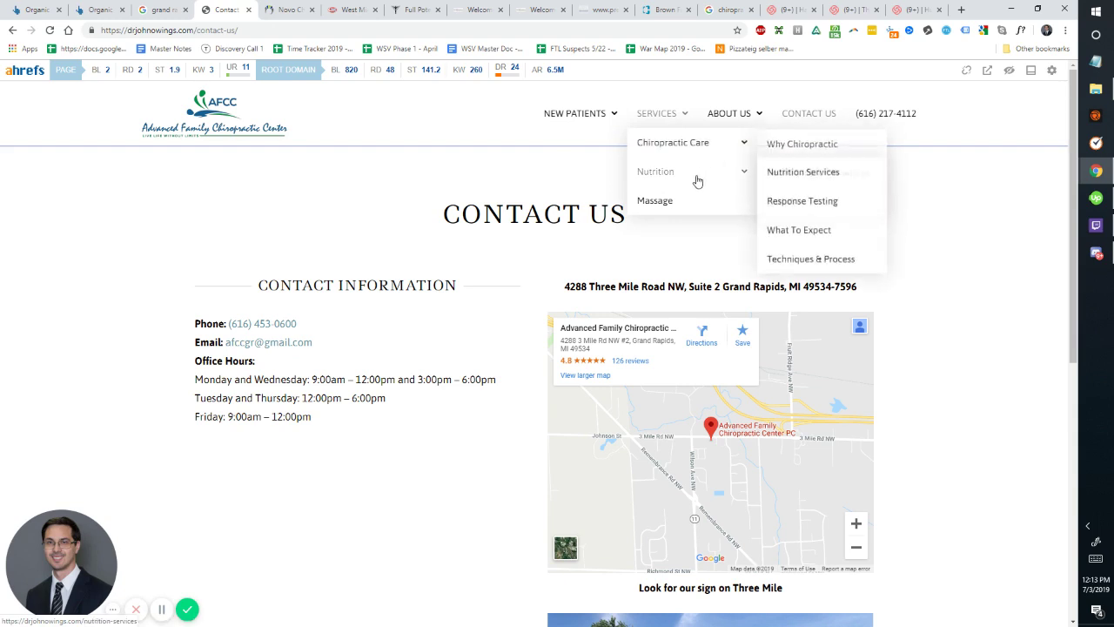
middle_click(802, 179)
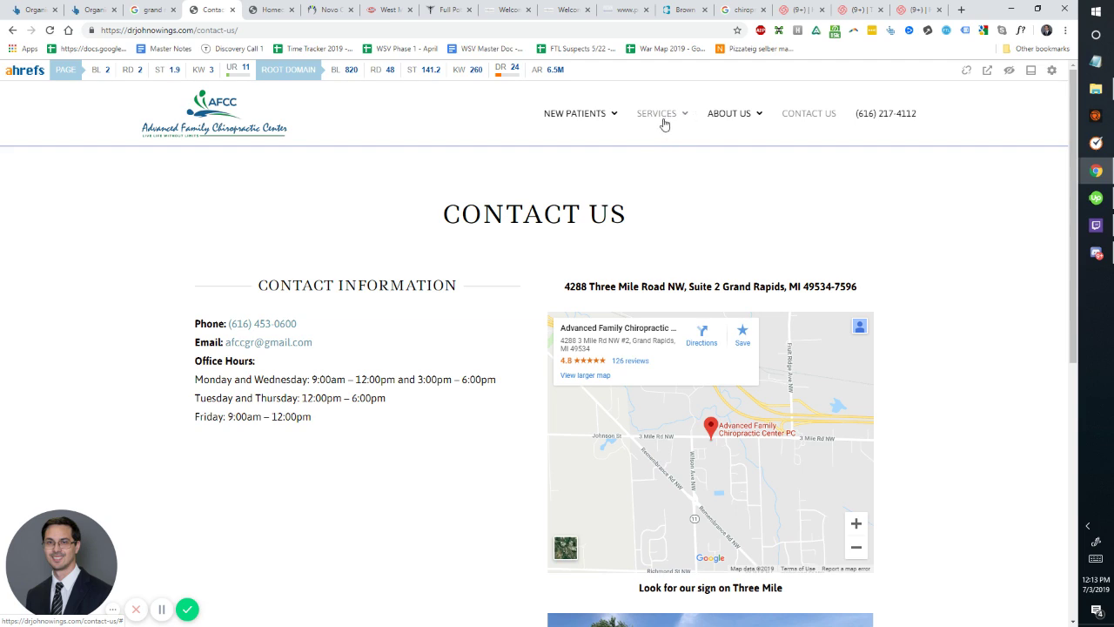
click(672, 132)
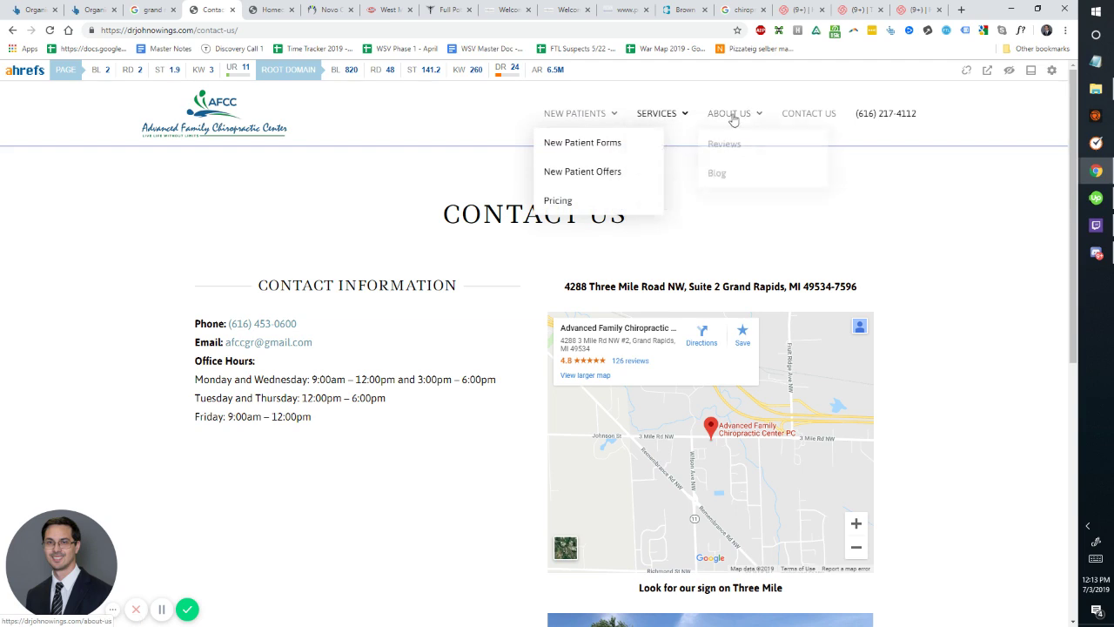
middle_click(727, 176)
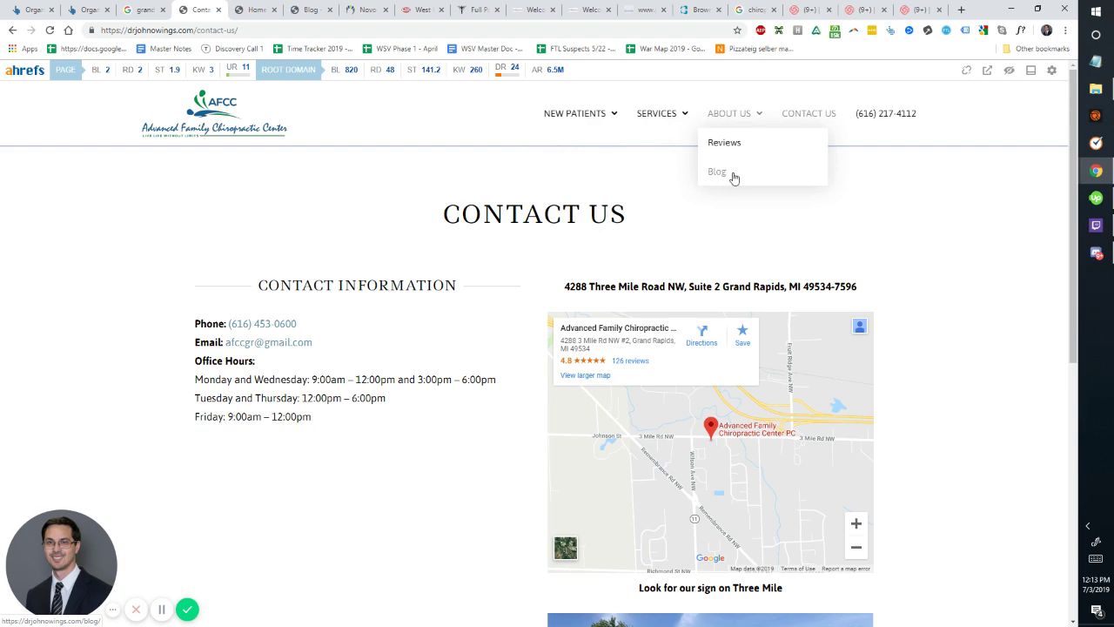
- Look through the clinic's Nutrition Services page and highlight the "Nutrition Response Testing" heading
click(257, 10)
scroll(523, 297, down, 15)
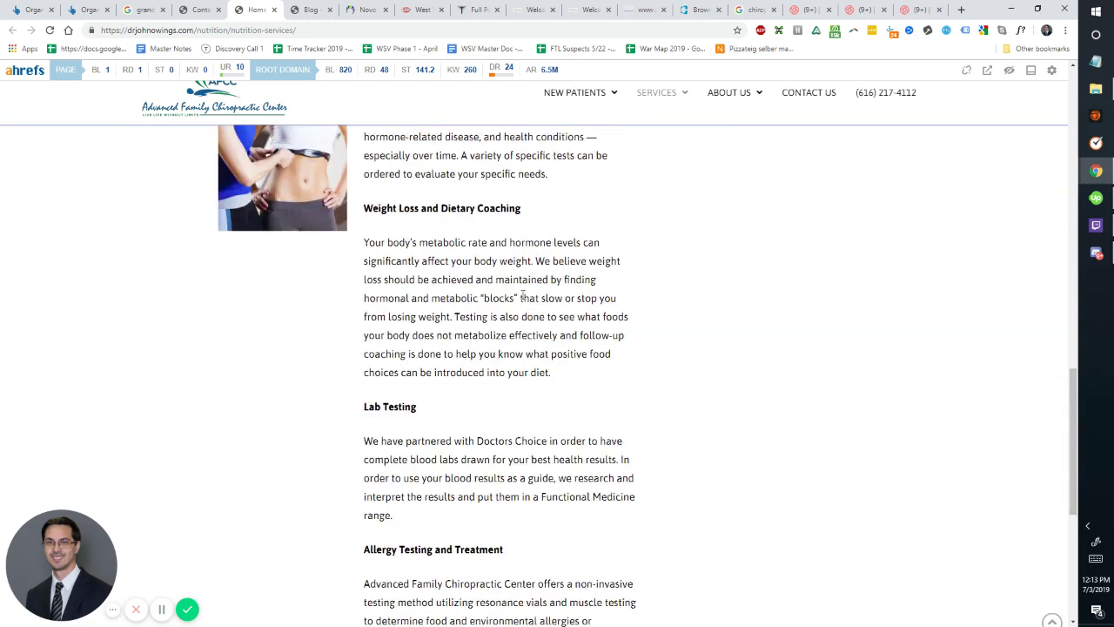
scroll(523, 297, down, 5)
scroll(459, 368, up, 20)
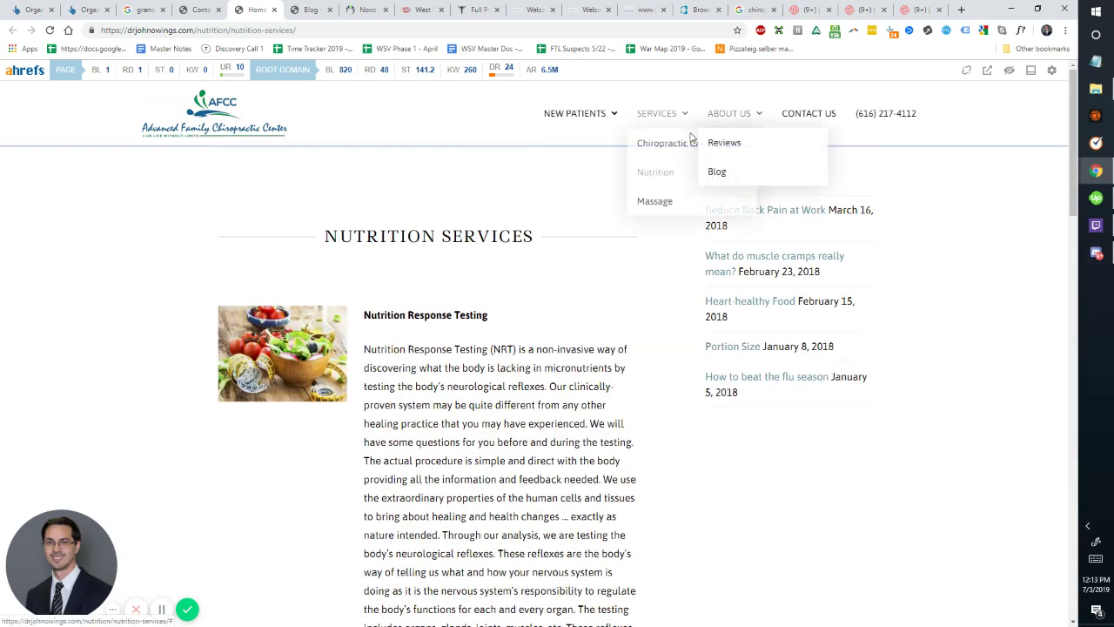
drag(387, 317, 532, 323)
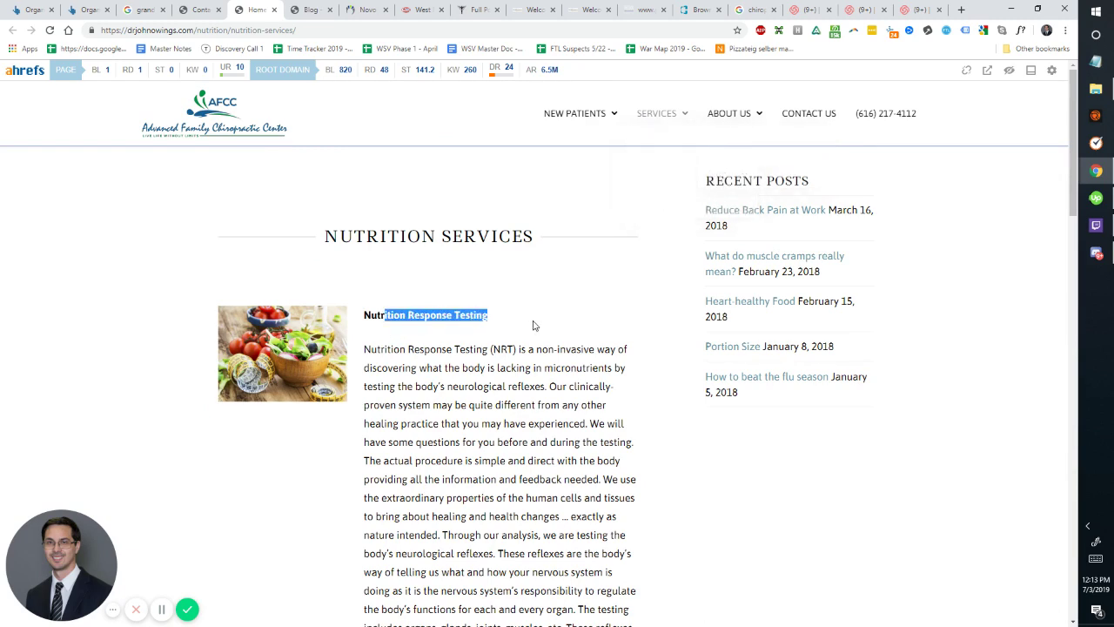
click(533, 320)
scroll(510, 338, down, 3)
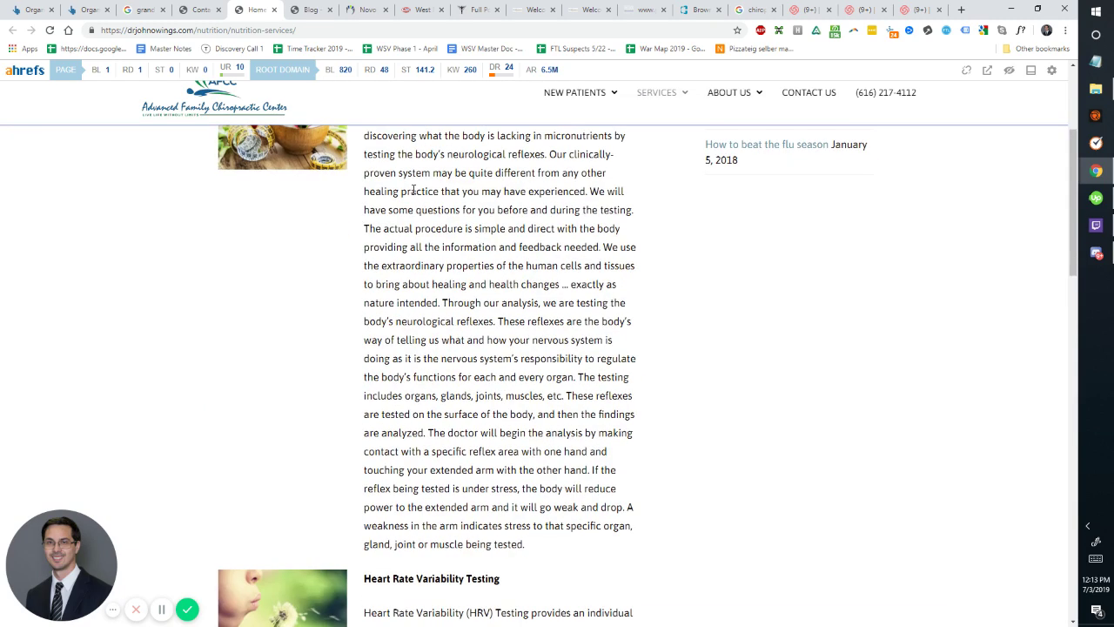
- Highlight the long description paragraph under Nutrition Response Testing and examine the rest of the page
drag(404, 191, 542, 433)
click(384, 283)
drag(415, 229, 589, 447)
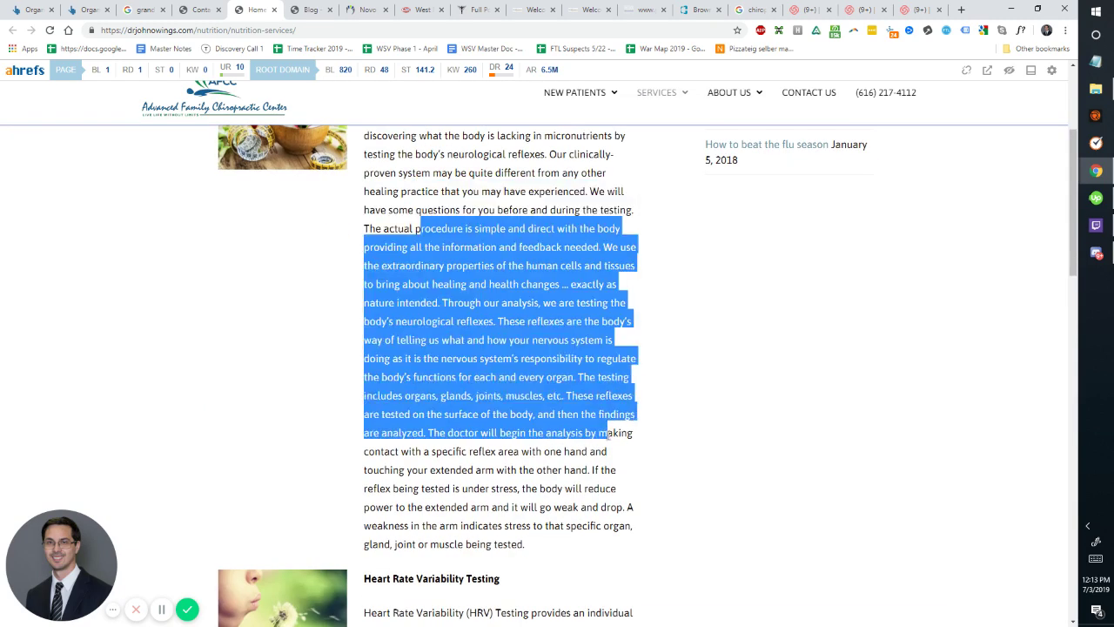
click(586, 429)
scroll(396, 340, up, 2)
drag(397, 292, 526, 514)
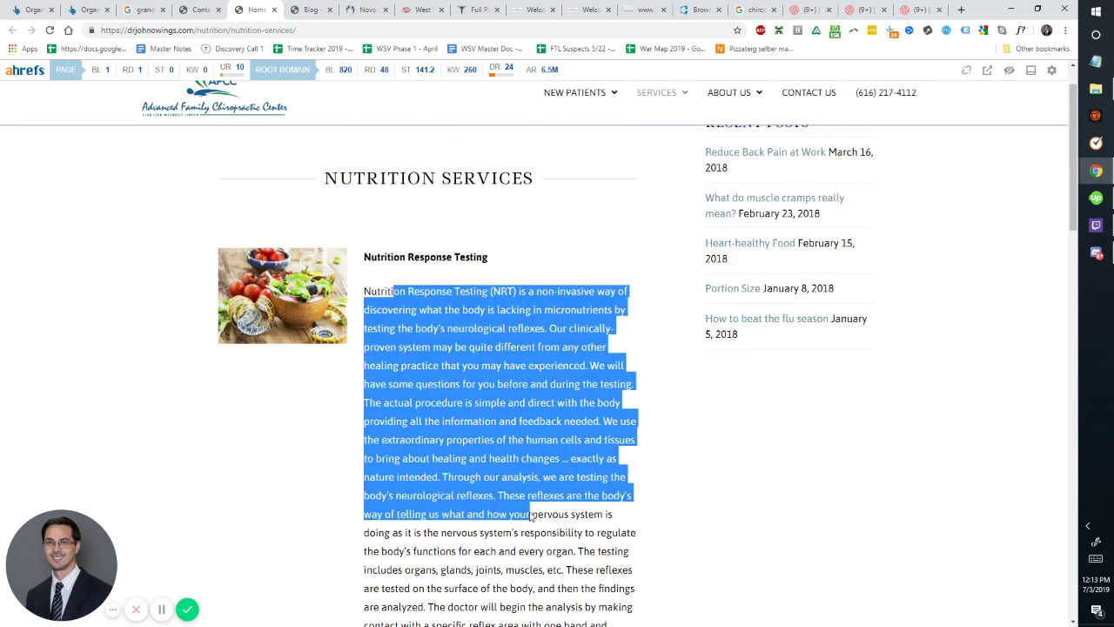
click(531, 515)
scroll(515, 475, down, 8)
scroll(511, 469, up, 10)
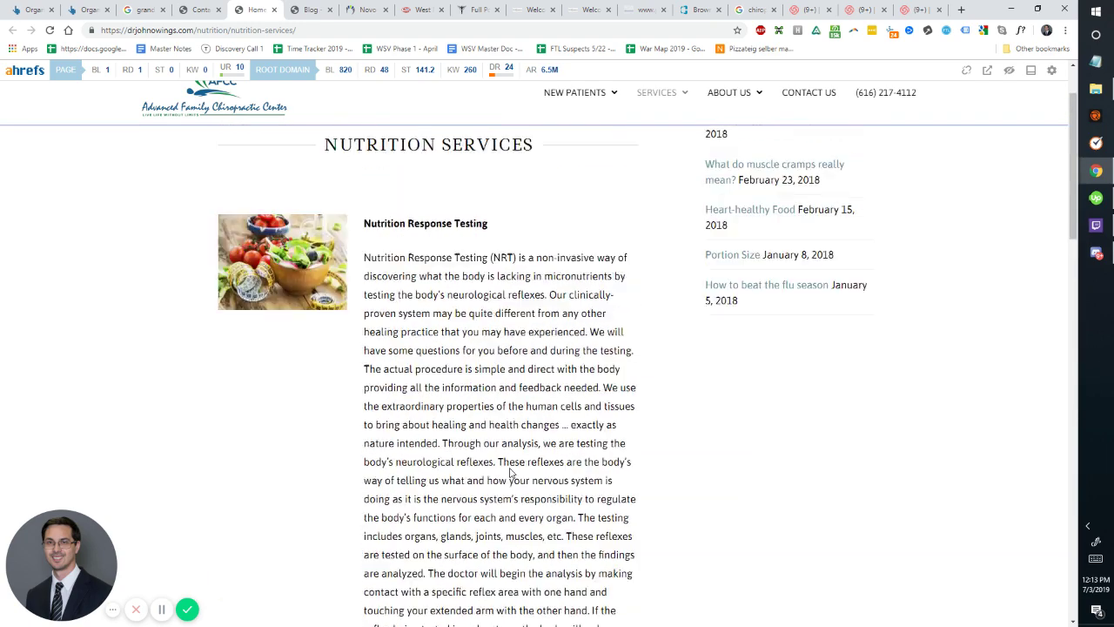
- Return to the clinic's Ahrefs organic keywords report and examine its "grand rapids" chiropractic keyword rankings
click(143, 9)
click(87, 10)
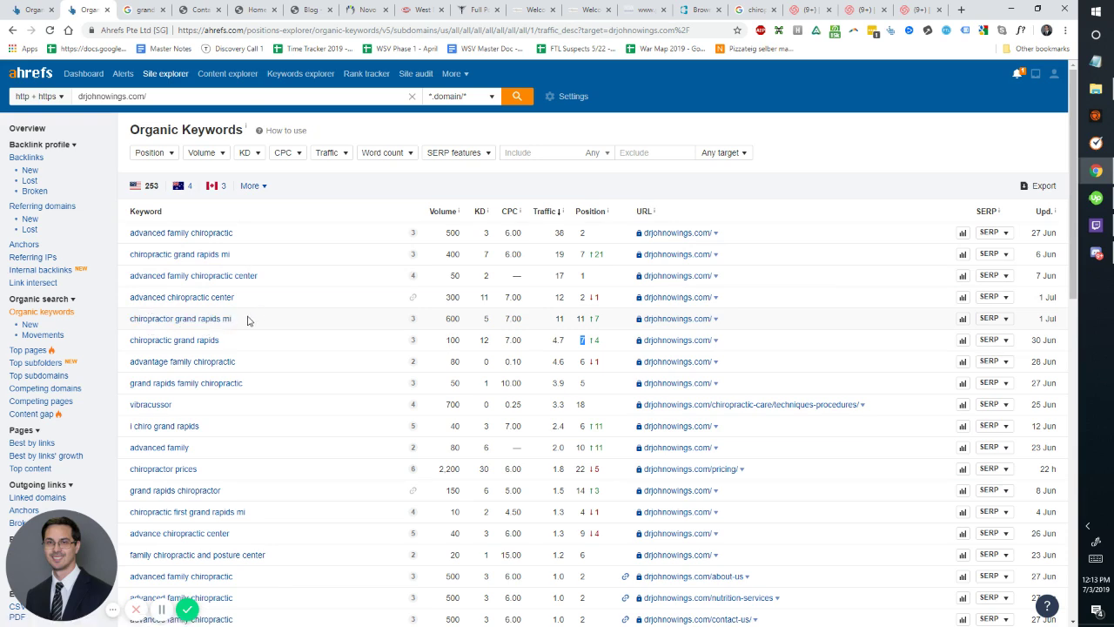
scroll(266, 335, down, 1)
scroll(245, 399, down, 1)
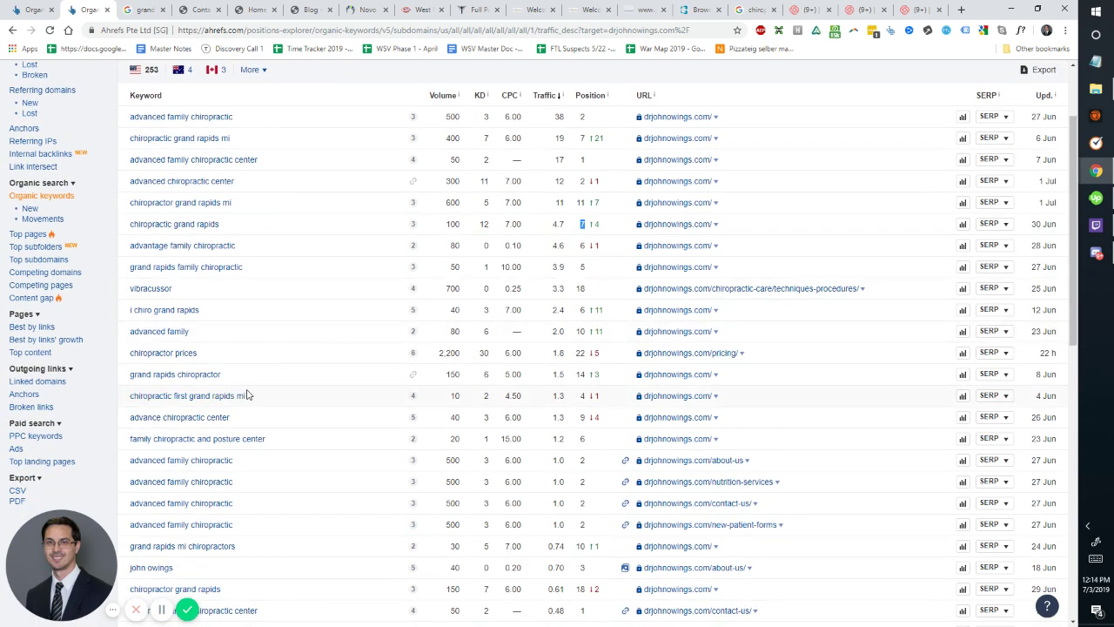
scroll(258, 387, down, 3)
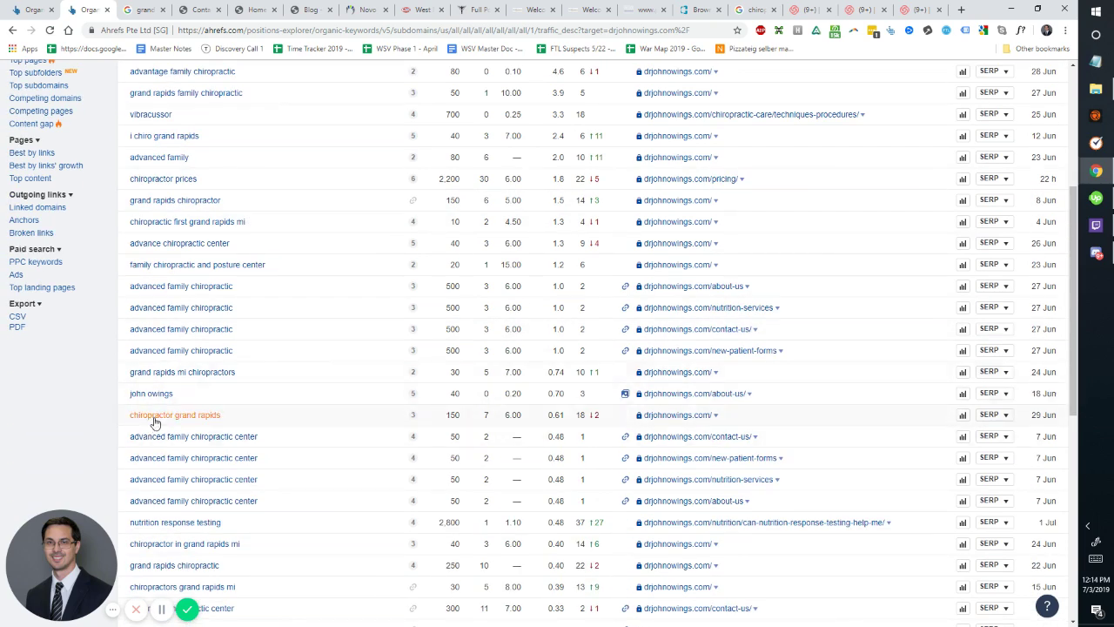
scroll(244, 418, down, 4)
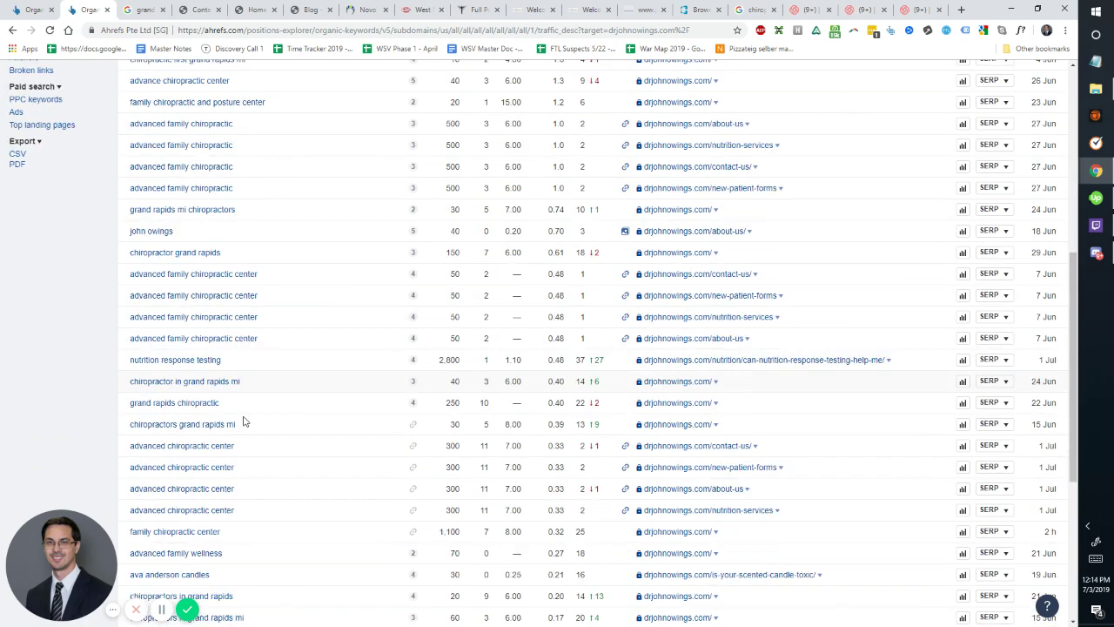
scroll(233, 399, up, 9)
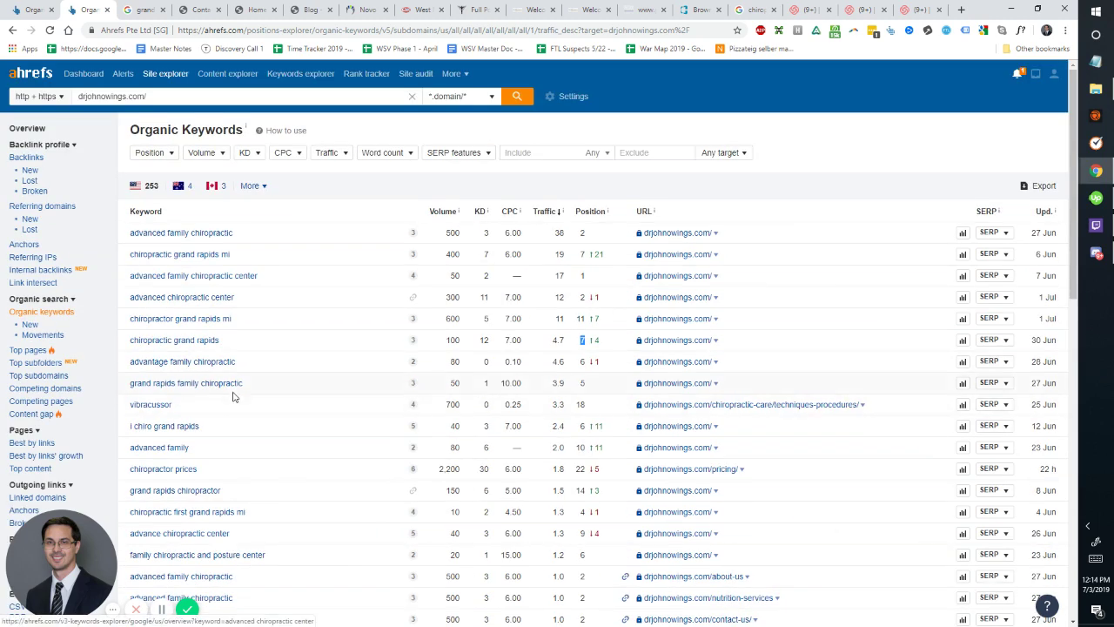
click(126, 8)
click(87, 9)
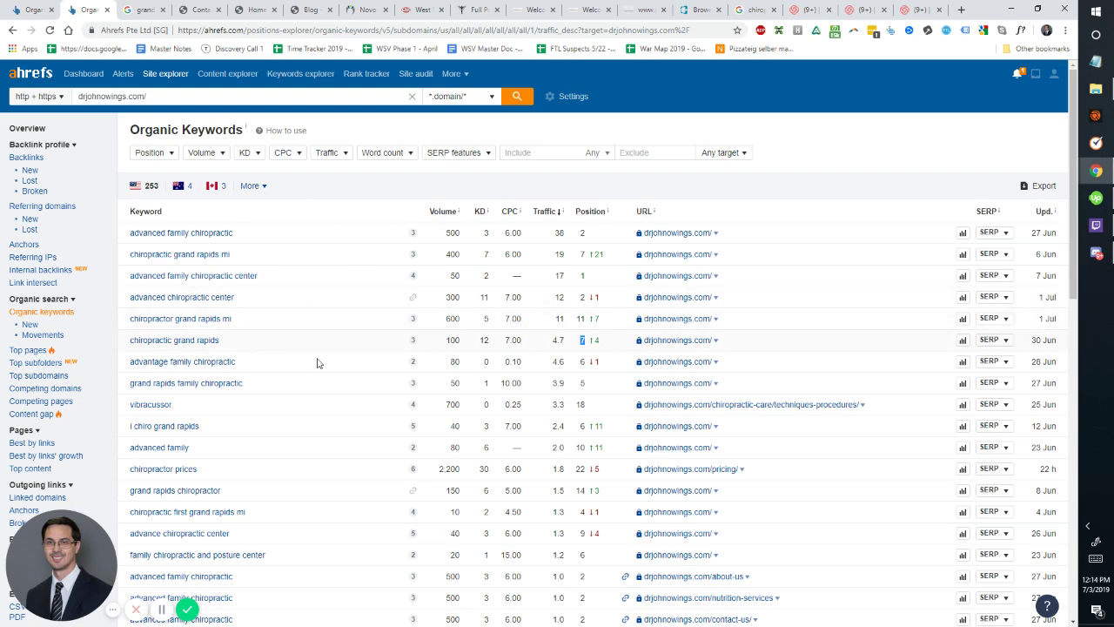
- Open the clinic's home page and highlight the commitments from "Open Evenings and Weekends" to "Personalized Care Plans"
click(155, 8)
click(199, 9)
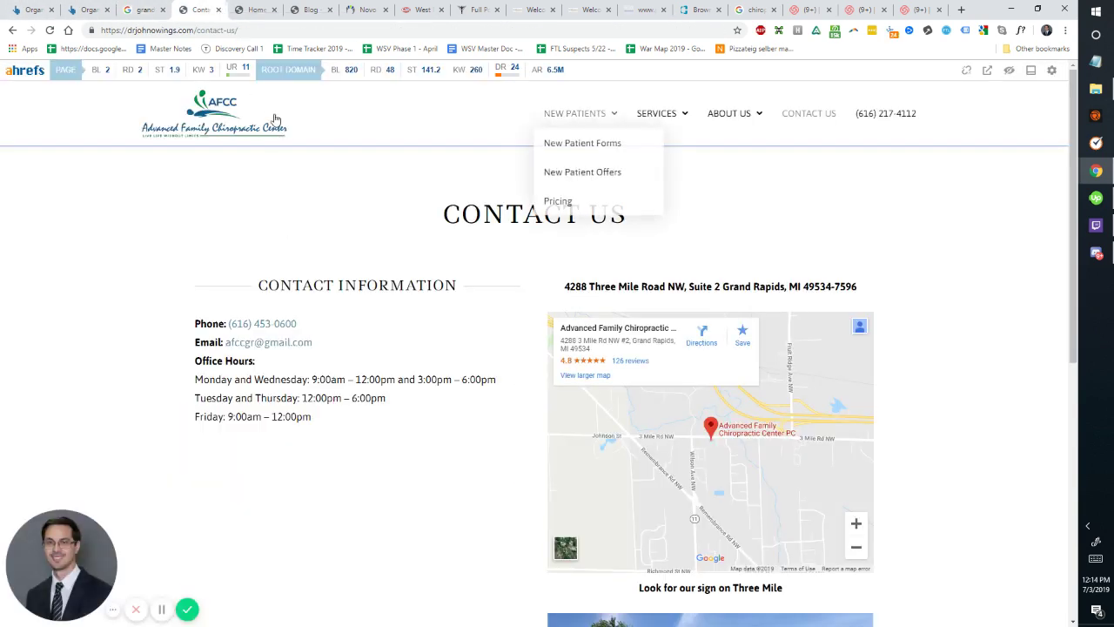
click(268, 120)
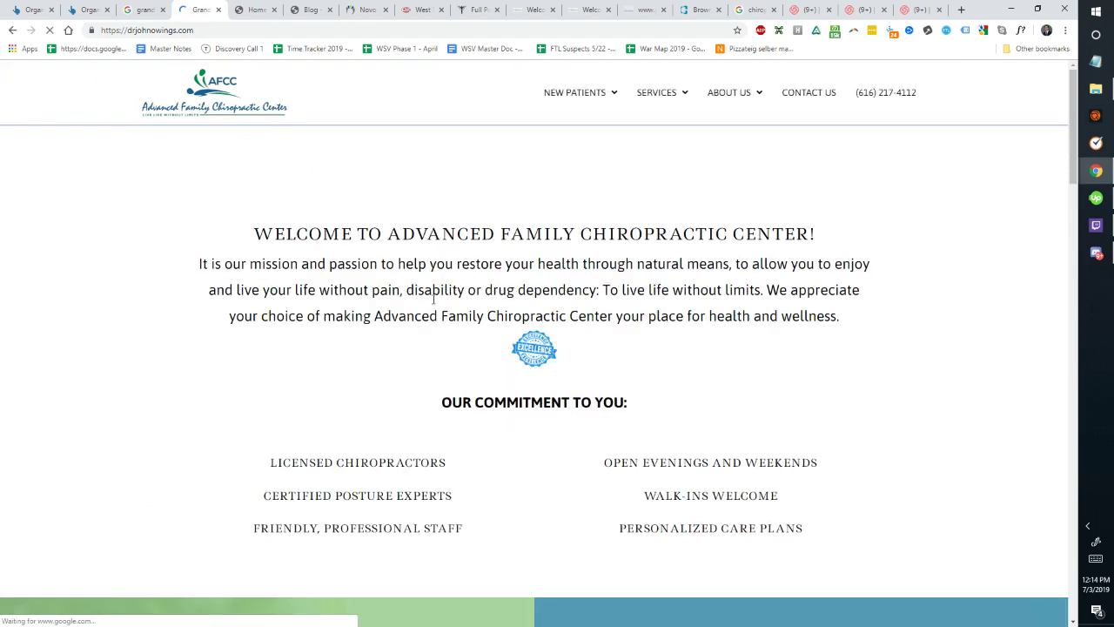
scroll(470, 328, down, 3)
scroll(470, 328, up, 2)
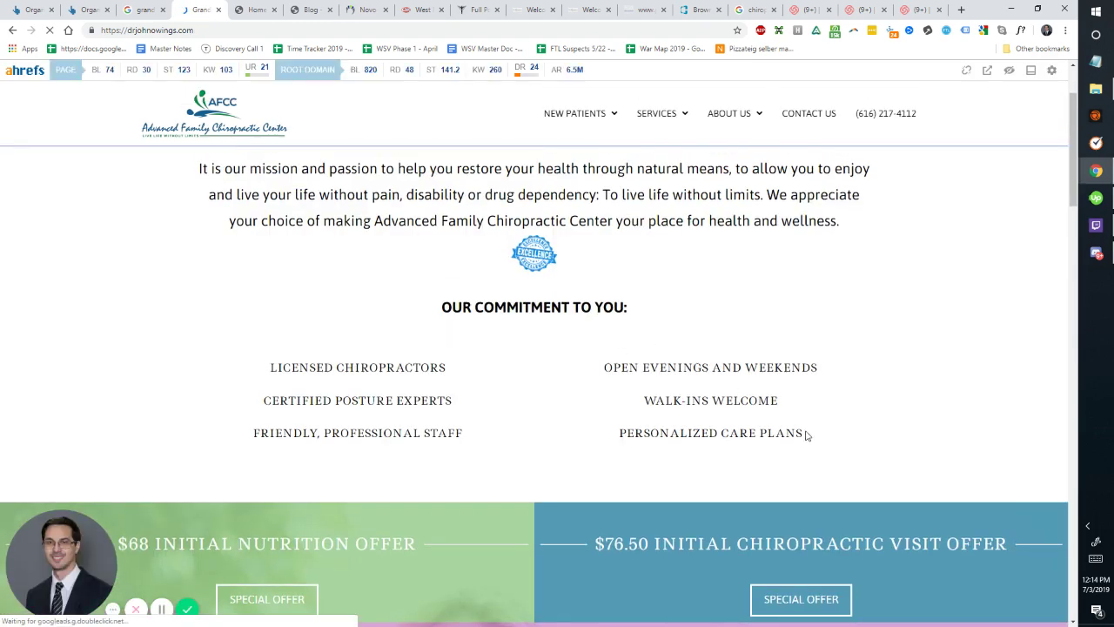
drag(806, 435, 584, 374)
click(542, 388)
- View the home page's special offers and highlight the commitments from "Licensed Chiropractors" to "Friendly, Professional Staff"
scroll(543, 384, down, 4)
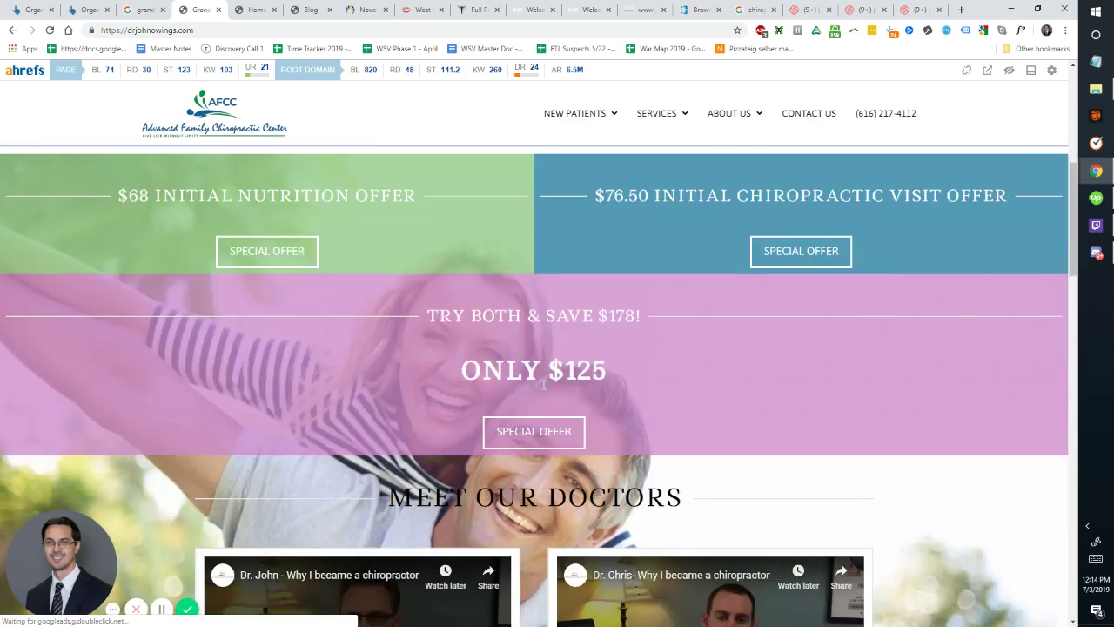
scroll(543, 384, up, 4)
drag(460, 432, 272, 365)
click(283, 368)
scroll(324, 299, up, 1)
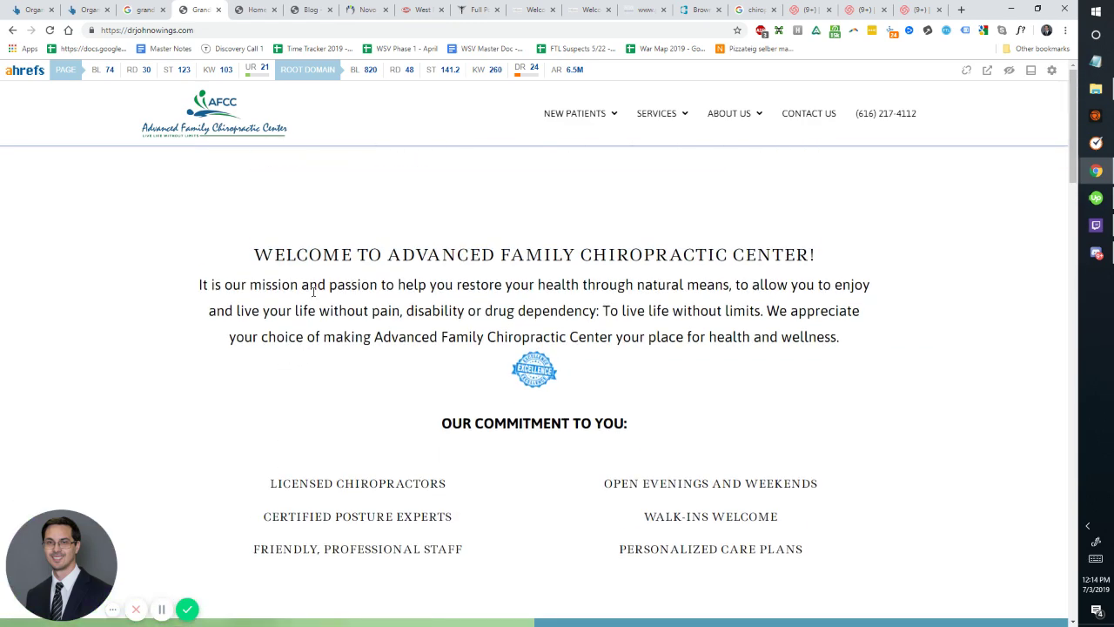
- Highlight the welcome text's passion statement, "To live life without limits" and the closing sentence beginning "We appreciate your choice"
drag(301, 286, 514, 280)
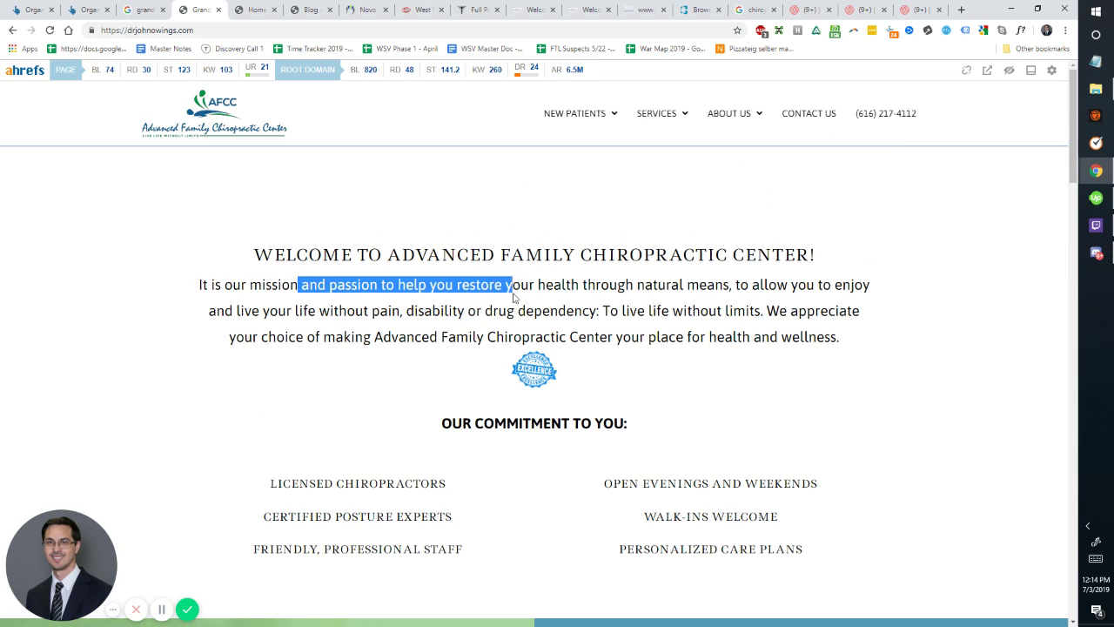
click(321, 309)
drag(301, 286, 504, 285)
drag(601, 311, 765, 315)
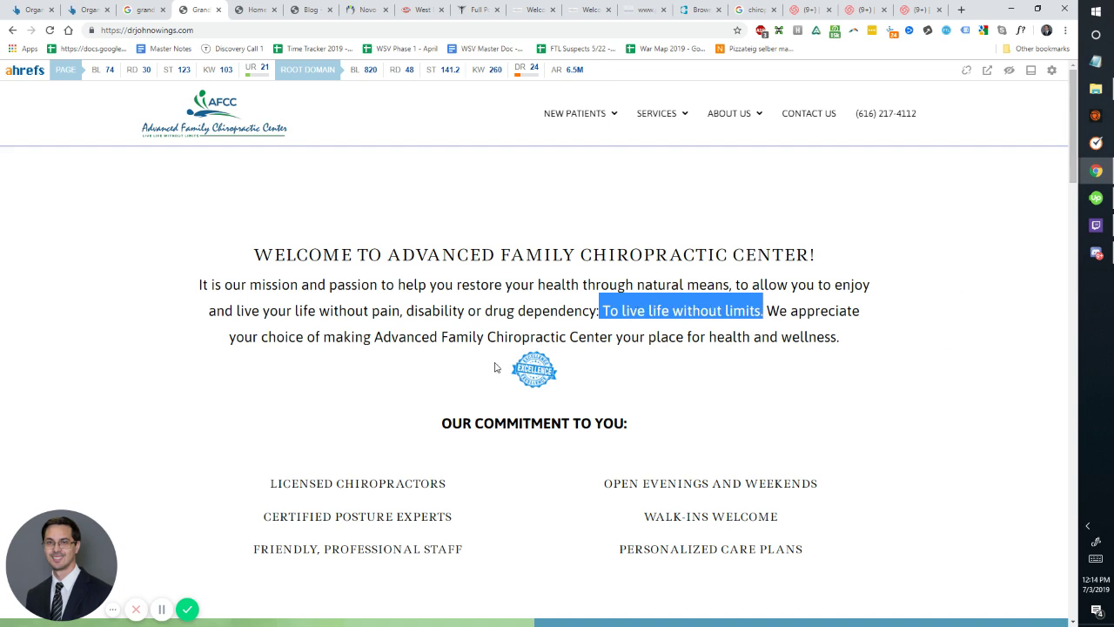
click(617, 311)
drag(604, 311, 763, 311)
click(762, 327)
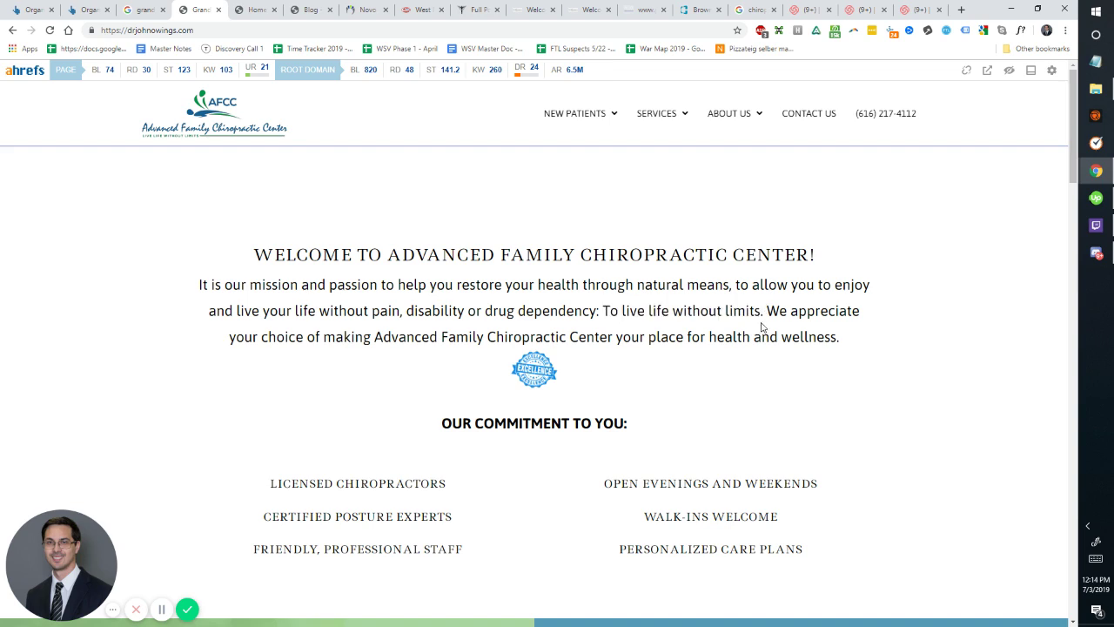
drag(838, 340, 769, 309)
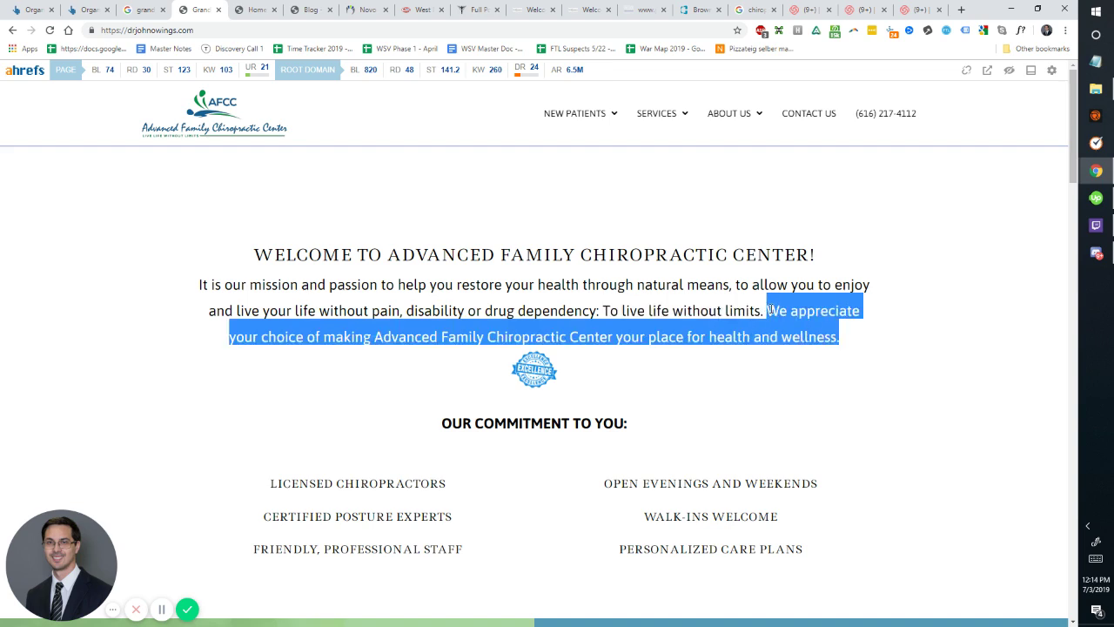
click(770, 311)
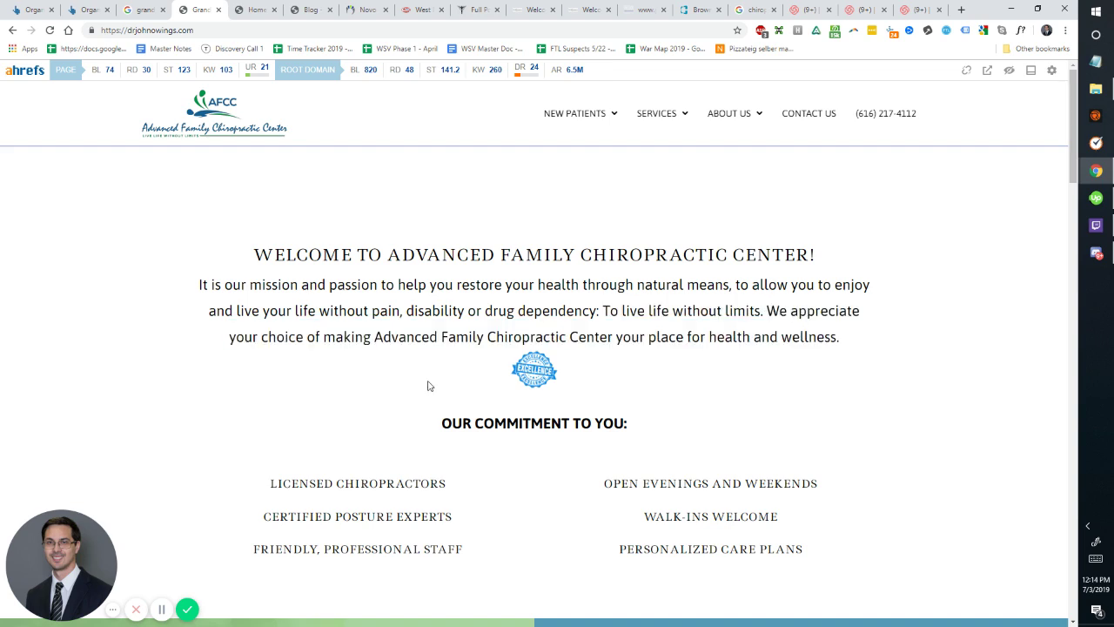
- Look over the home page content from the welcome text down to the office, chiropractor and patient counters
scroll(526, 414, down, 2)
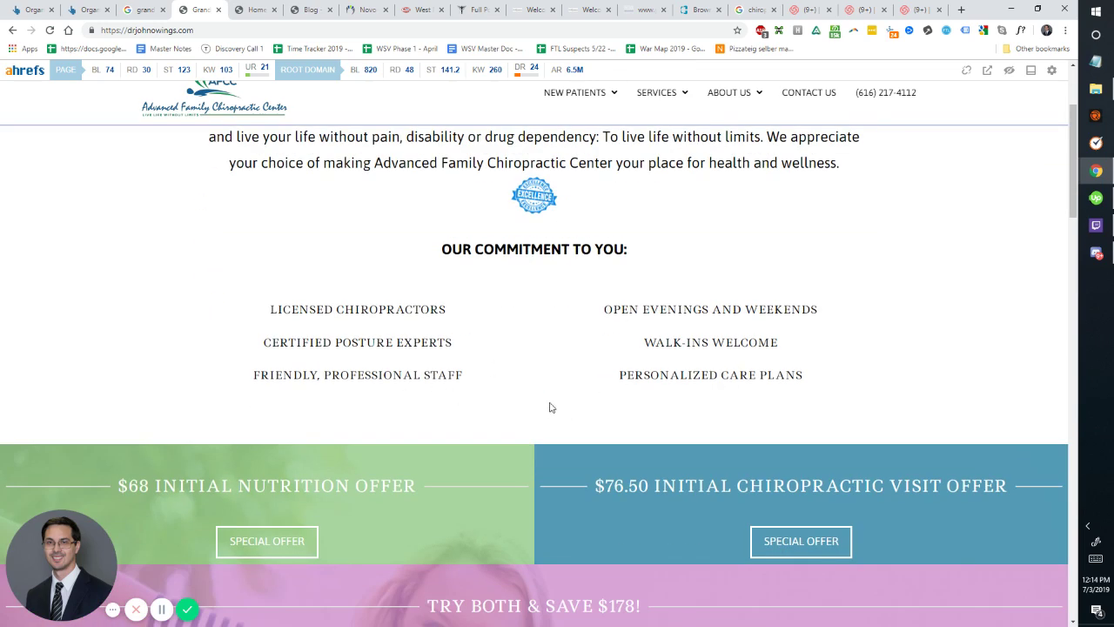
scroll(557, 392, up, 1)
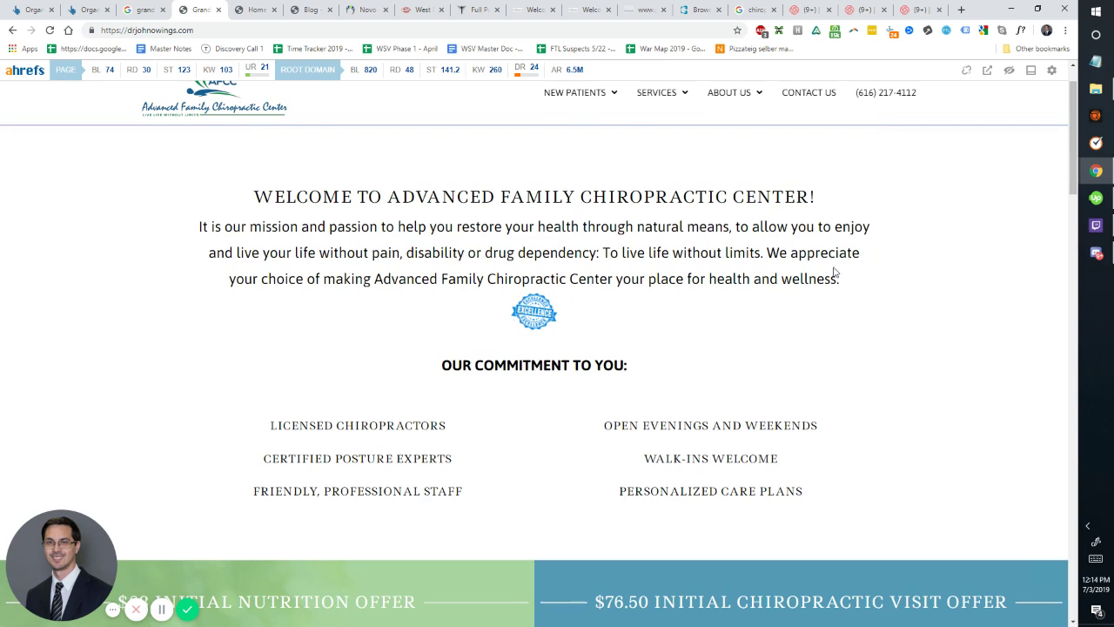
scroll(834, 273, down, 10)
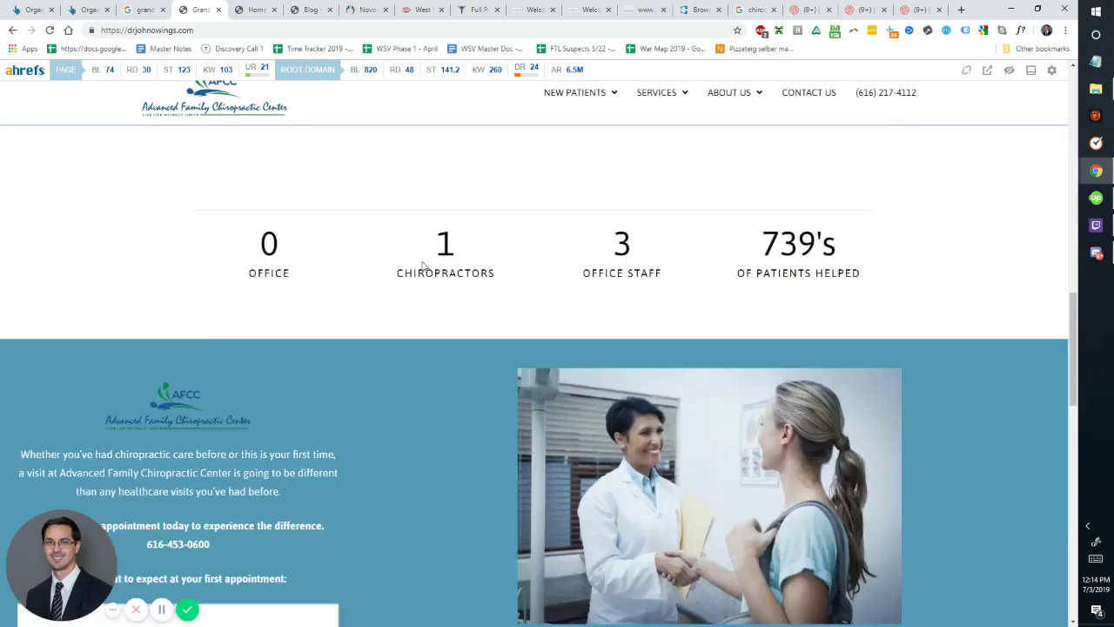
scroll(500, 301, up, 12)
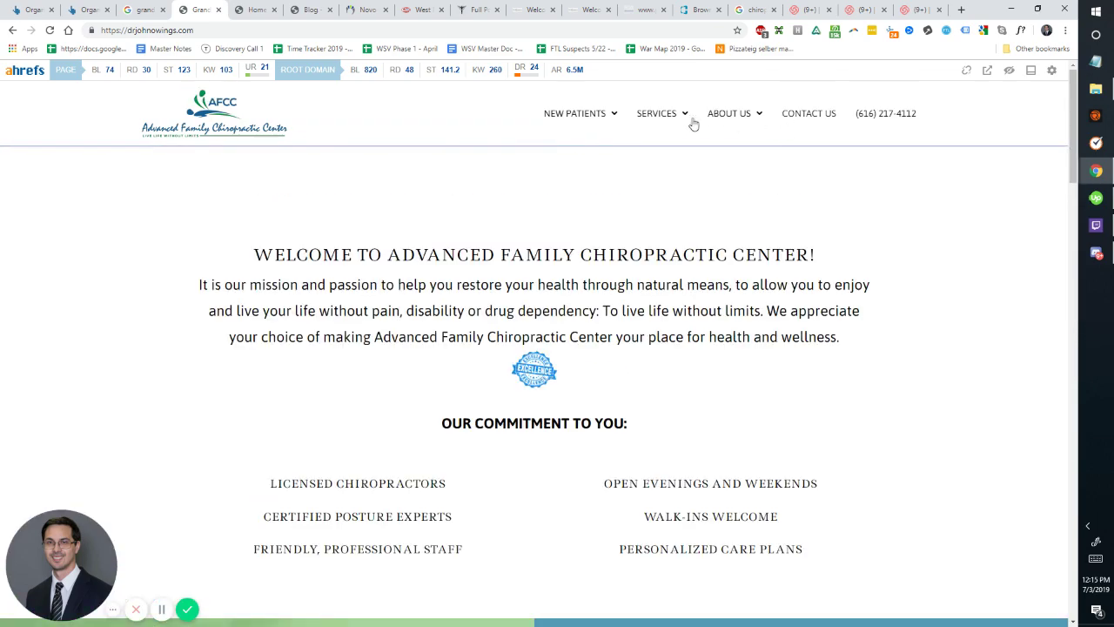
- Bring up the clinic's Blog page and look through its posts
mouse_move(730, 113)
click(731, 170)
scroll(373, 325, down, 3)
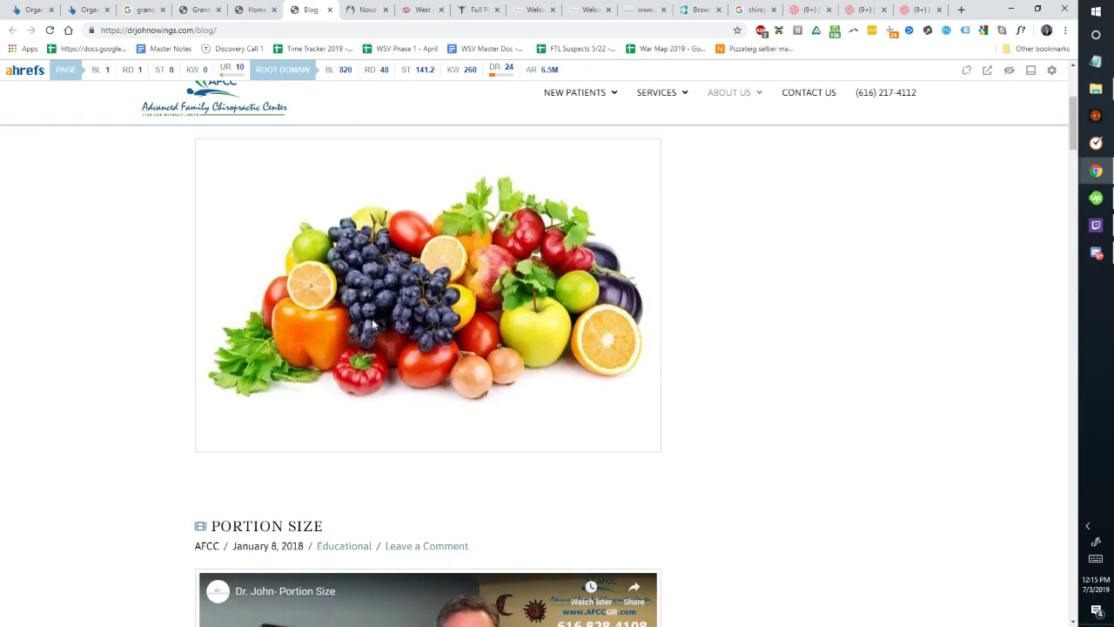
- Highlight the blog post titles "Reduce Back Pain at Work" and "Your Hormonal Health" on the Blog page
scroll(372, 324, up, 3)
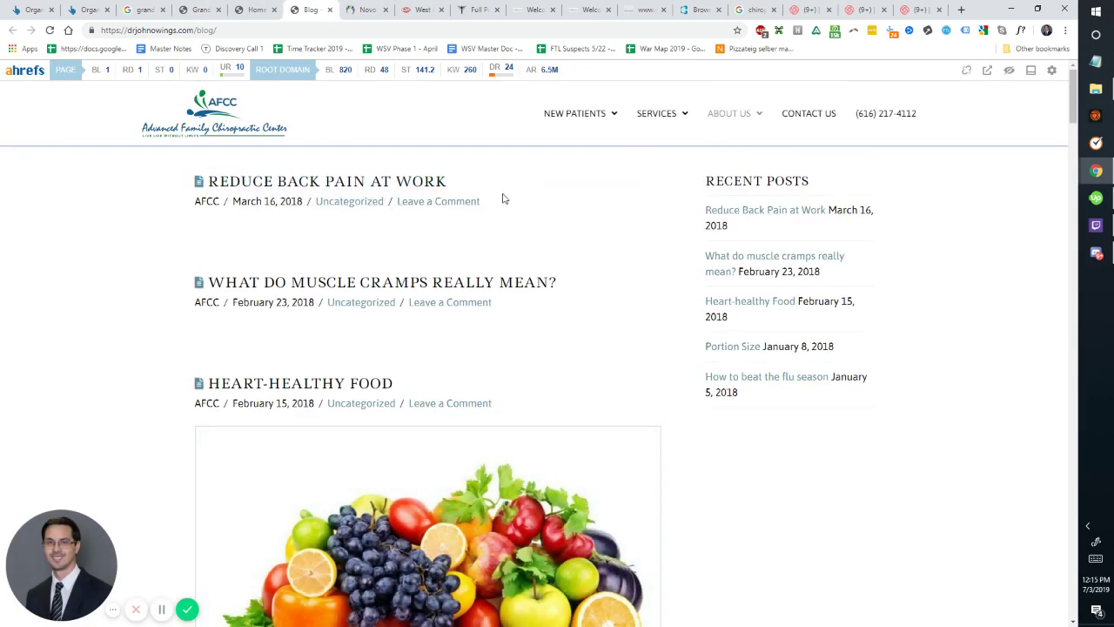
drag(470, 183, 210, 182)
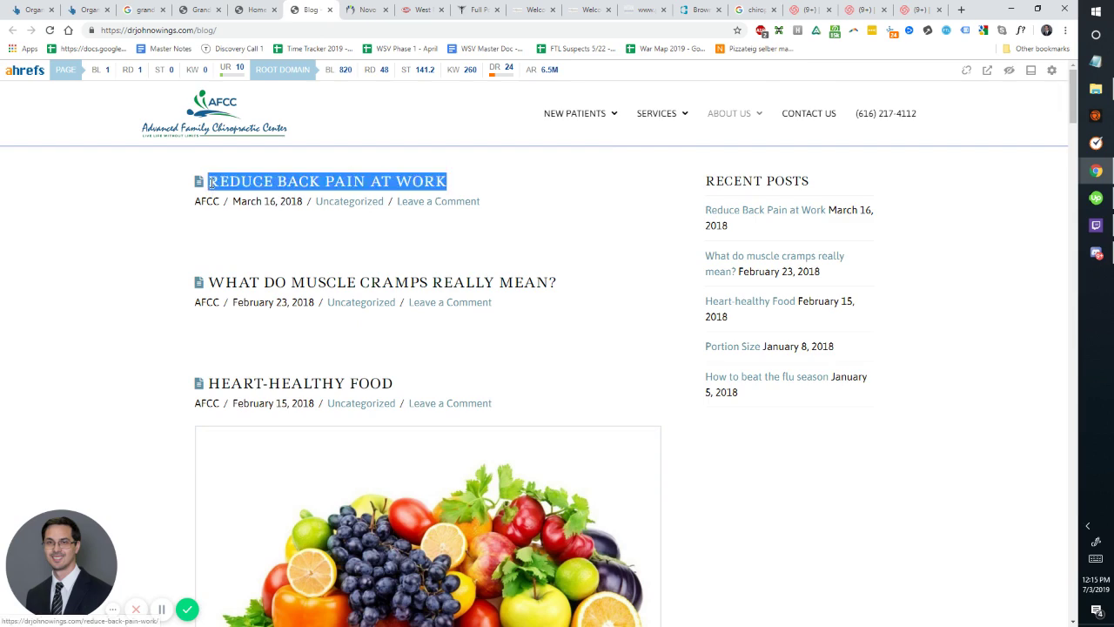
scroll(478, 282, down, 13)
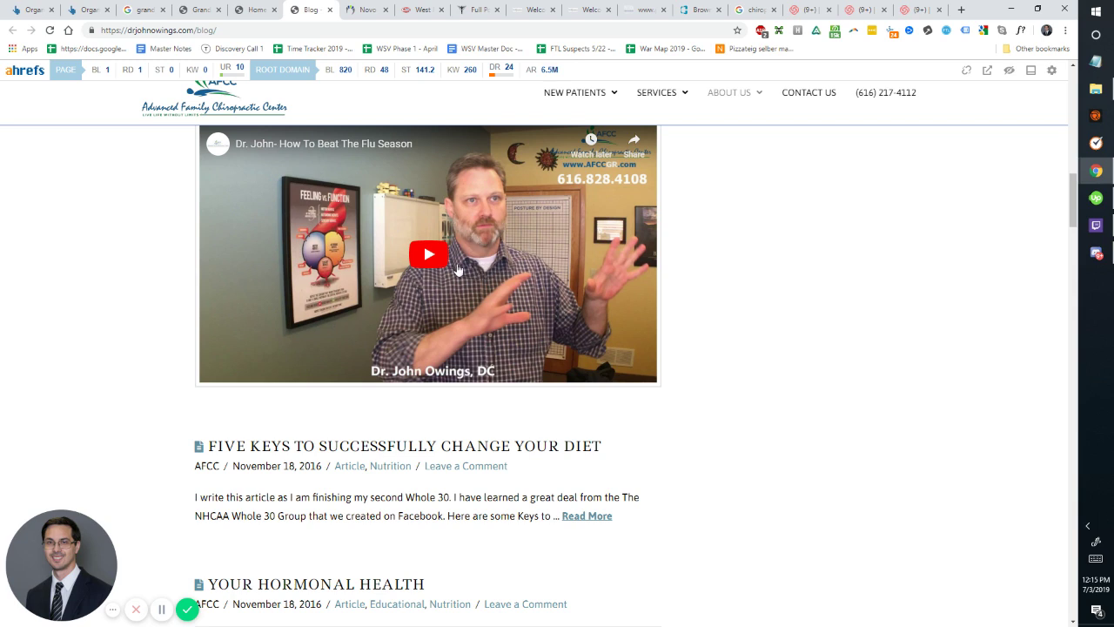
scroll(314, 398, down, 3)
drag(447, 353, 201, 353)
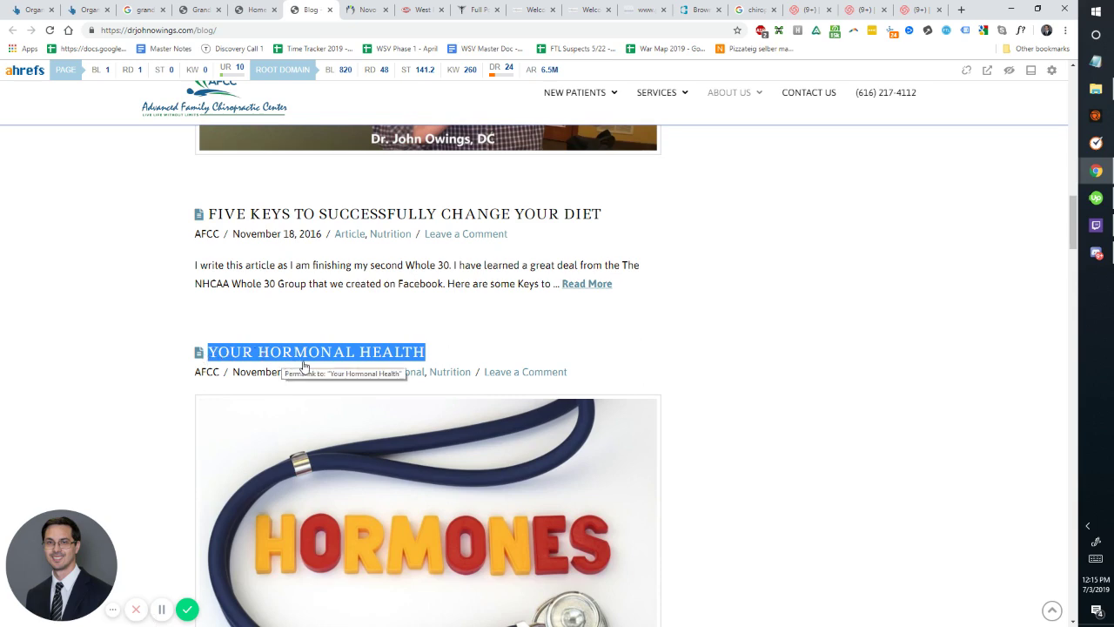
- Highlight the "Your Hormonal Health" title again and check the post's entry and the content below it in the blog list
scroll(427, 375, down, 4)
scroll(450, 352, up, 4)
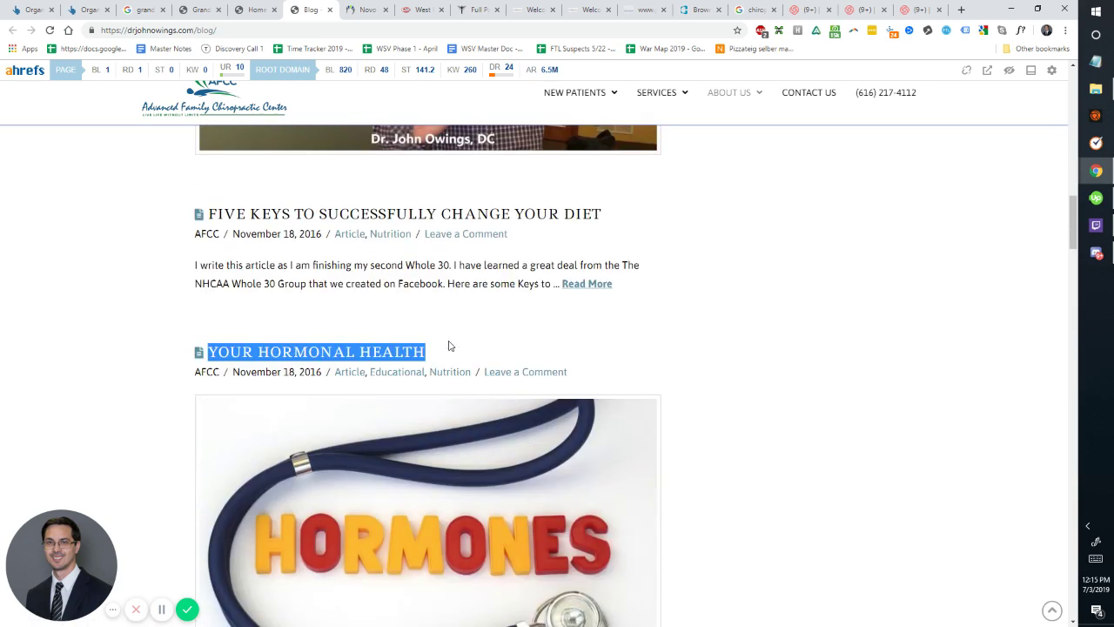
click(445, 356)
drag(444, 356, 203, 356)
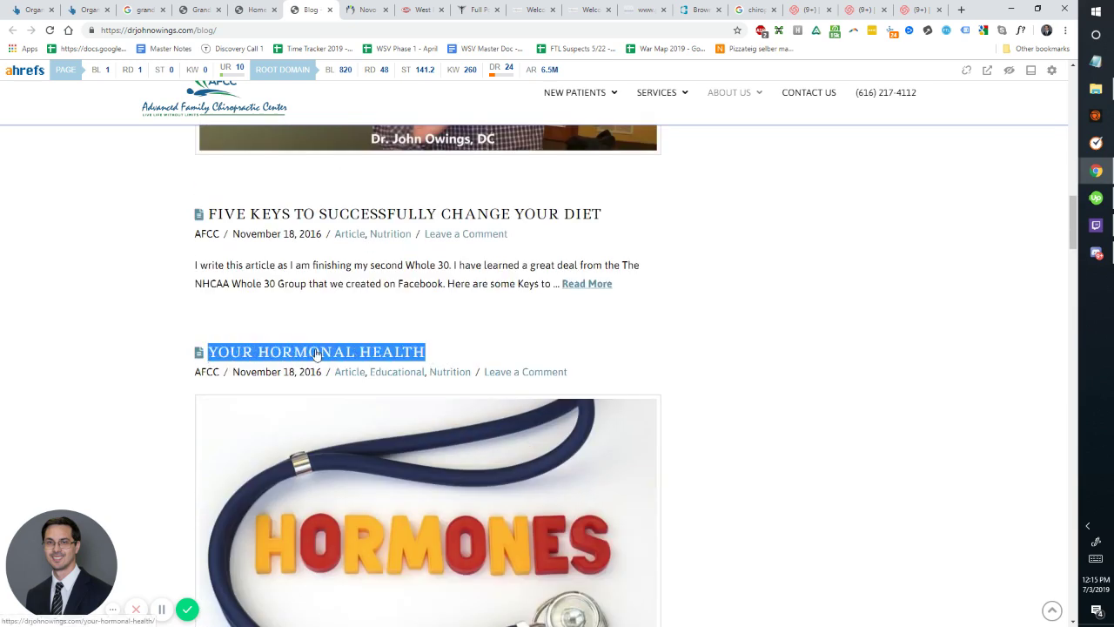
scroll(377, 356, down, 5)
drag(529, 398, 208, 380)
scroll(294, 357, up, 3)
scroll(294, 357, up, 1)
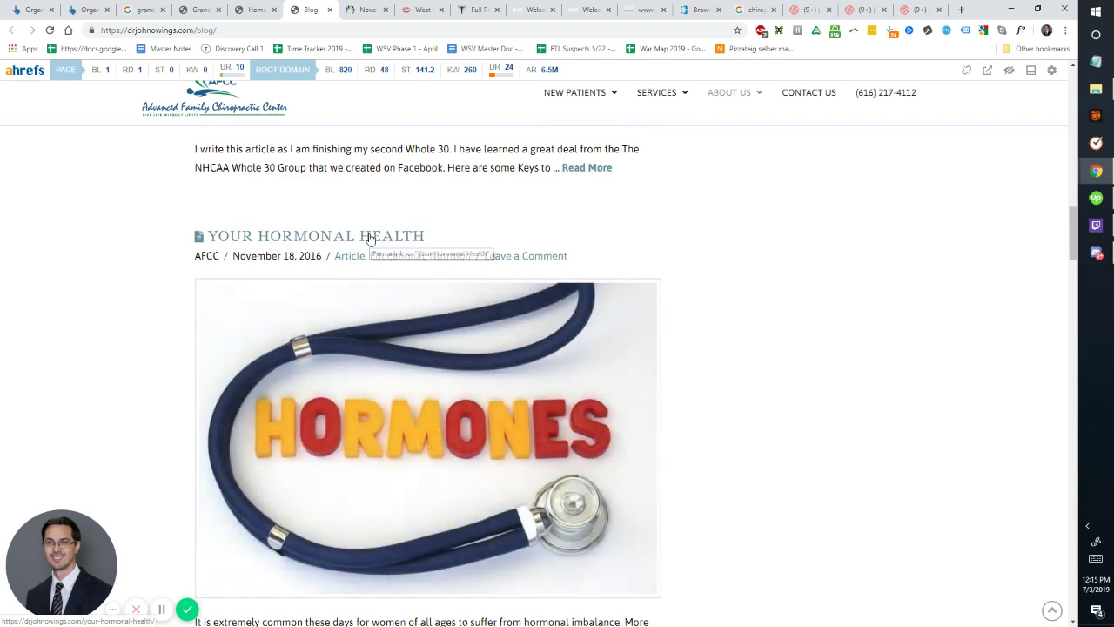
- Open the "Your Hormonal Health" blog post and look over its image and introductory sections
click(355, 239)
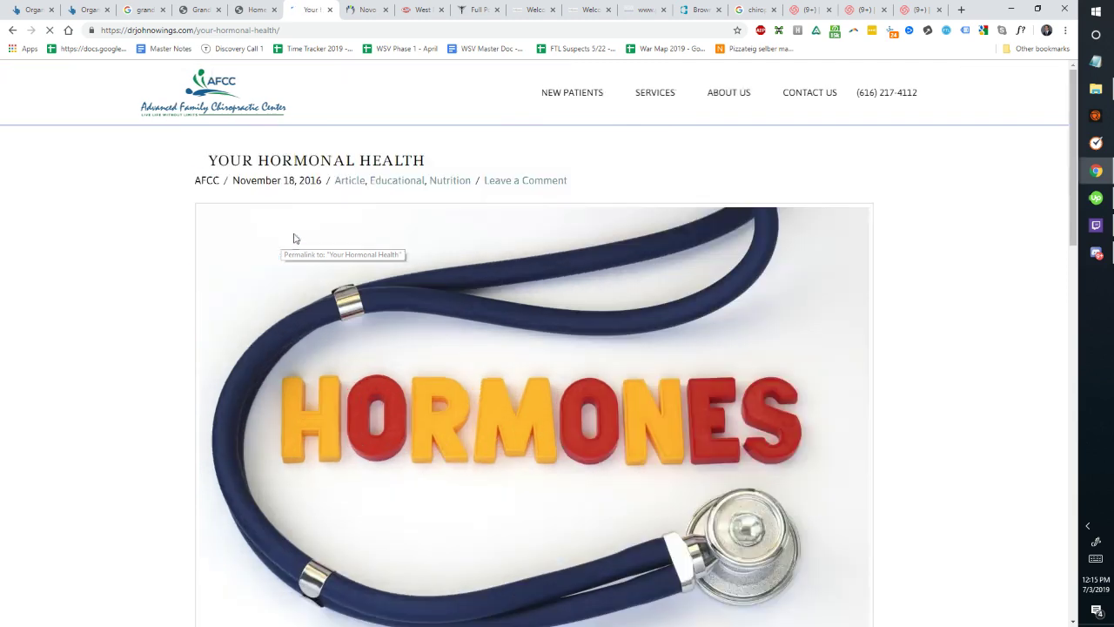
scroll(425, 275, down, 5)
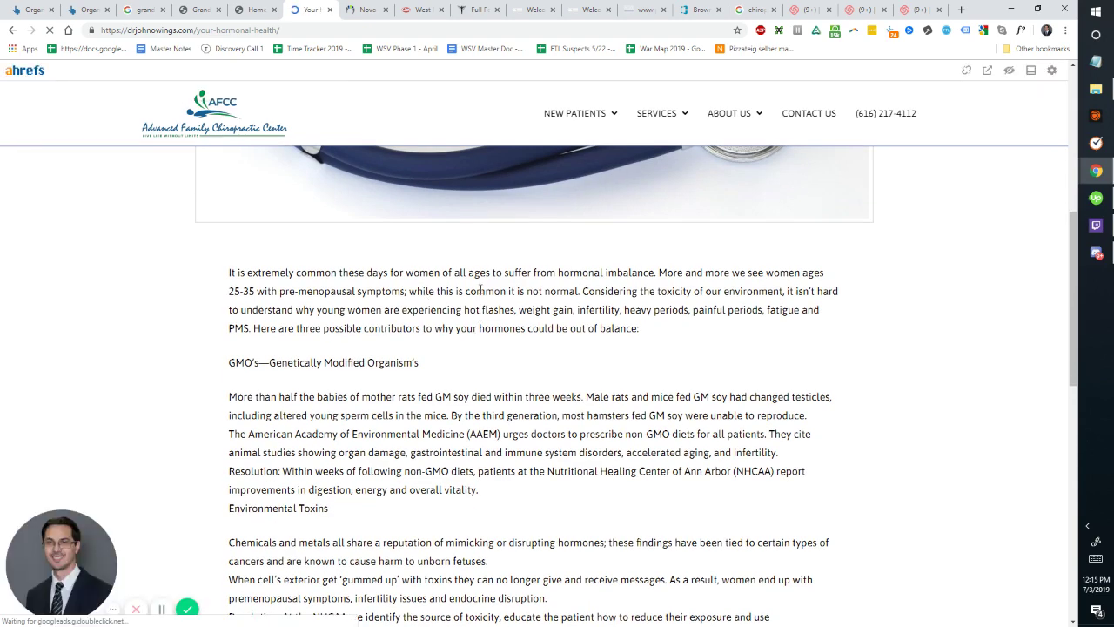
scroll(318, 312, up, 1)
scroll(339, 318, up, 1)
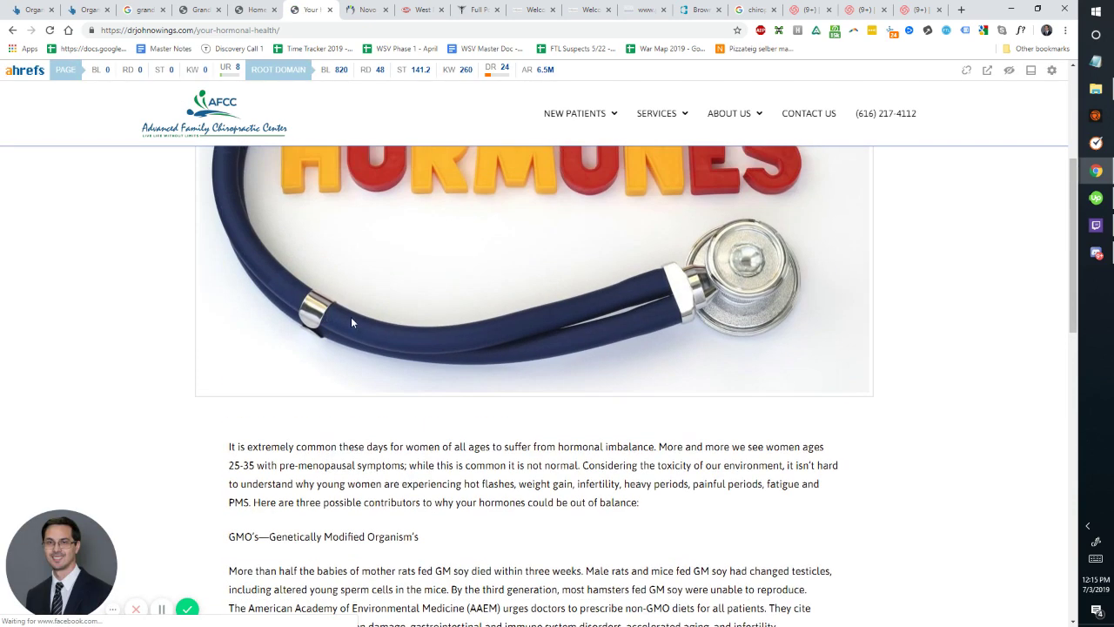
scroll(374, 424, up, 3)
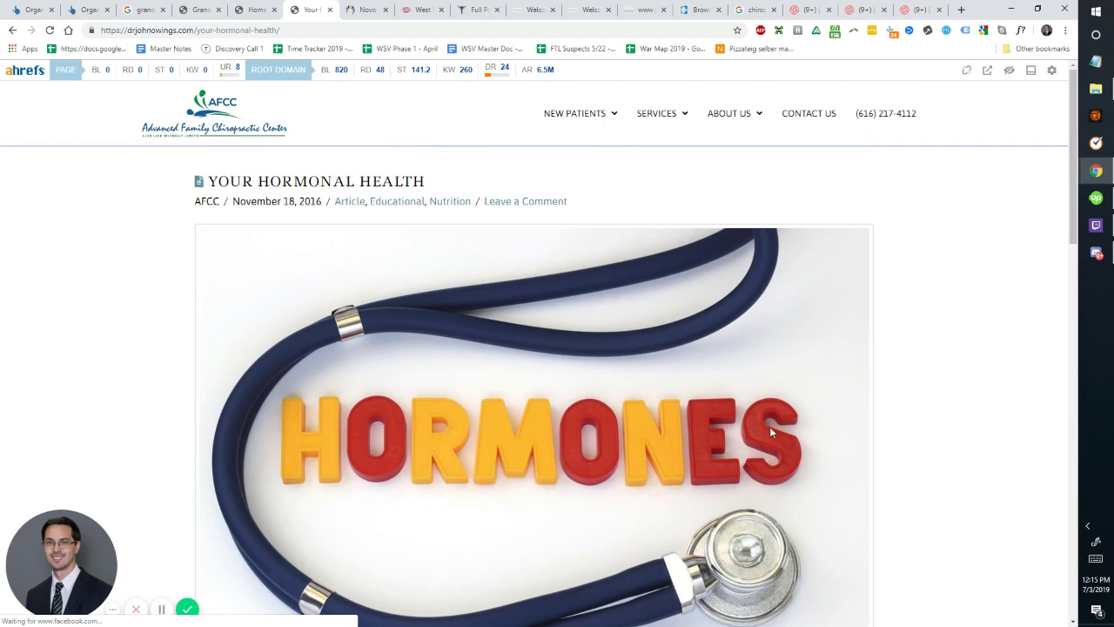
scroll(770, 431, down, 4)
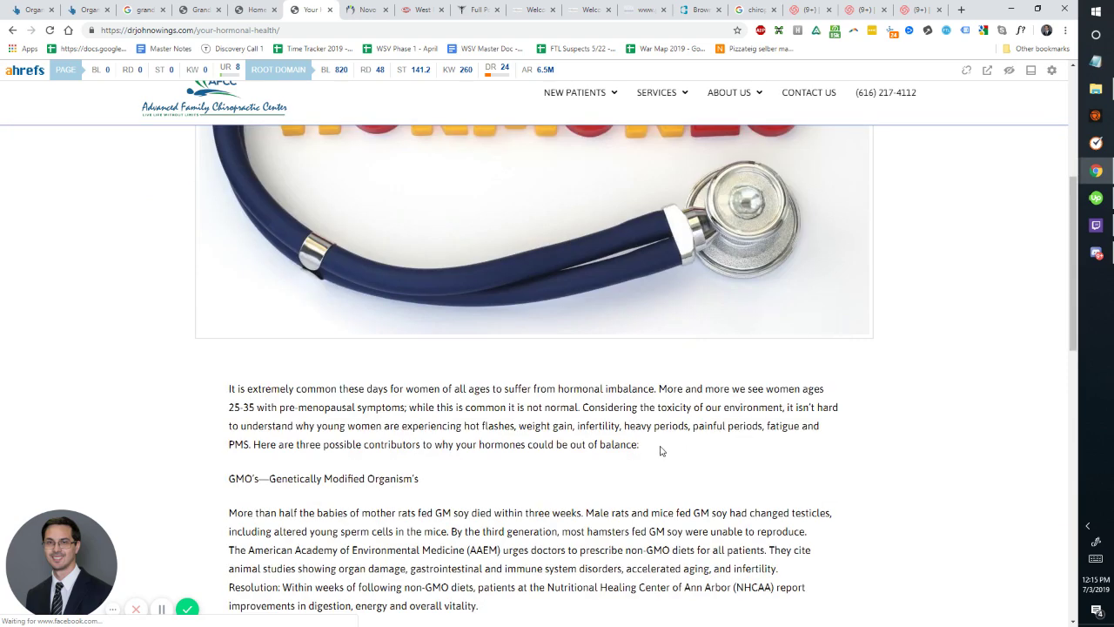
- Highlight the phrase "Considering the toxicity of our environment," in the article's first paragraph and glance through the remaining text
drag(558, 409, 799, 408)
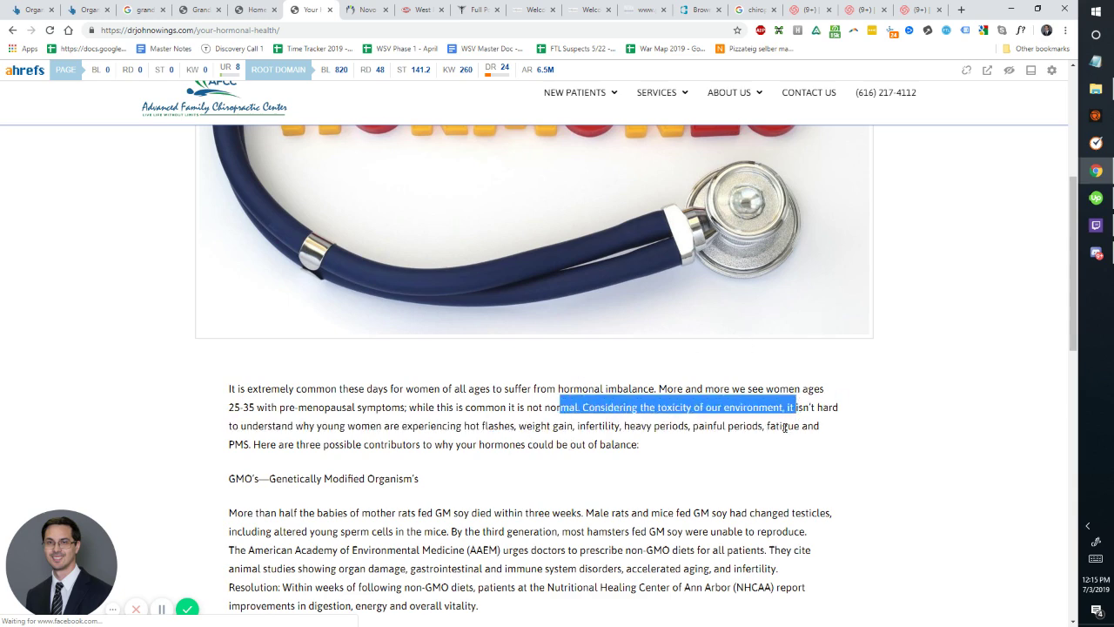
click(785, 427)
scroll(792, 374, down, 2)
scroll(801, 331, up, 1)
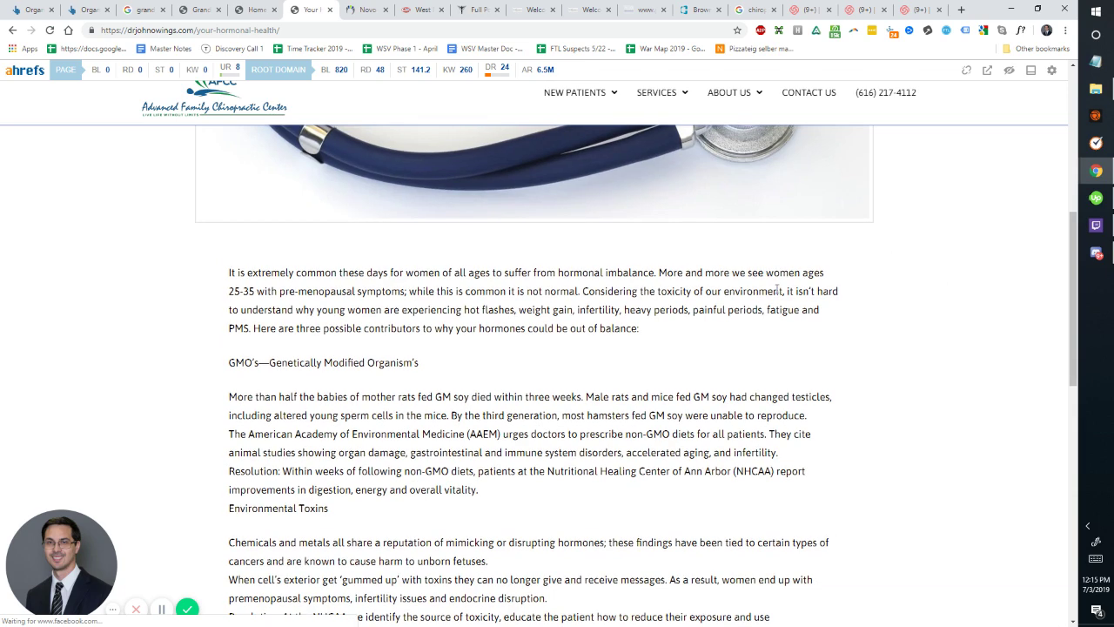
mouse_move(796, 293)
mouse_down()
mouse_move(584, 292)
mouse_move(790, 294)
mouse_up()
click(585, 289)
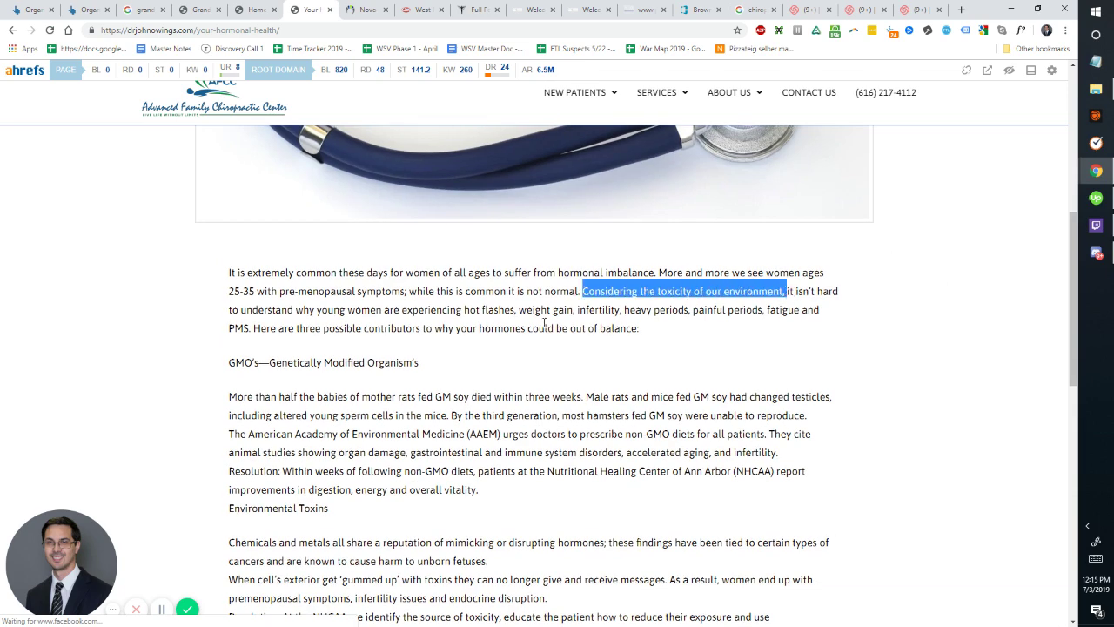
scroll(540, 322, down, 5)
scroll(537, 321, up, 5)
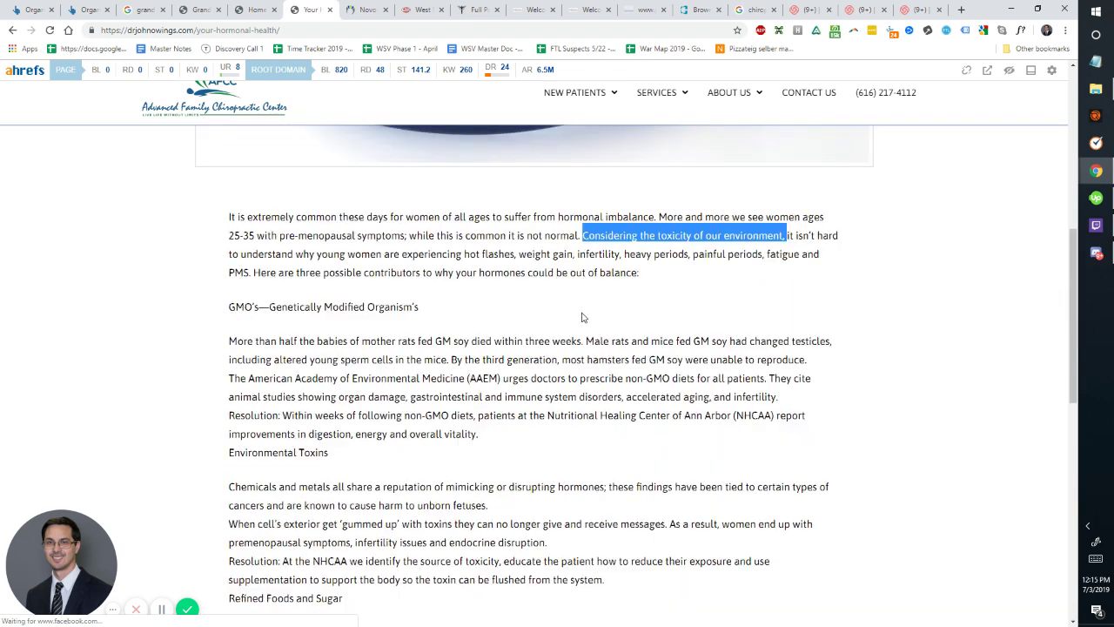
click(256, 10)
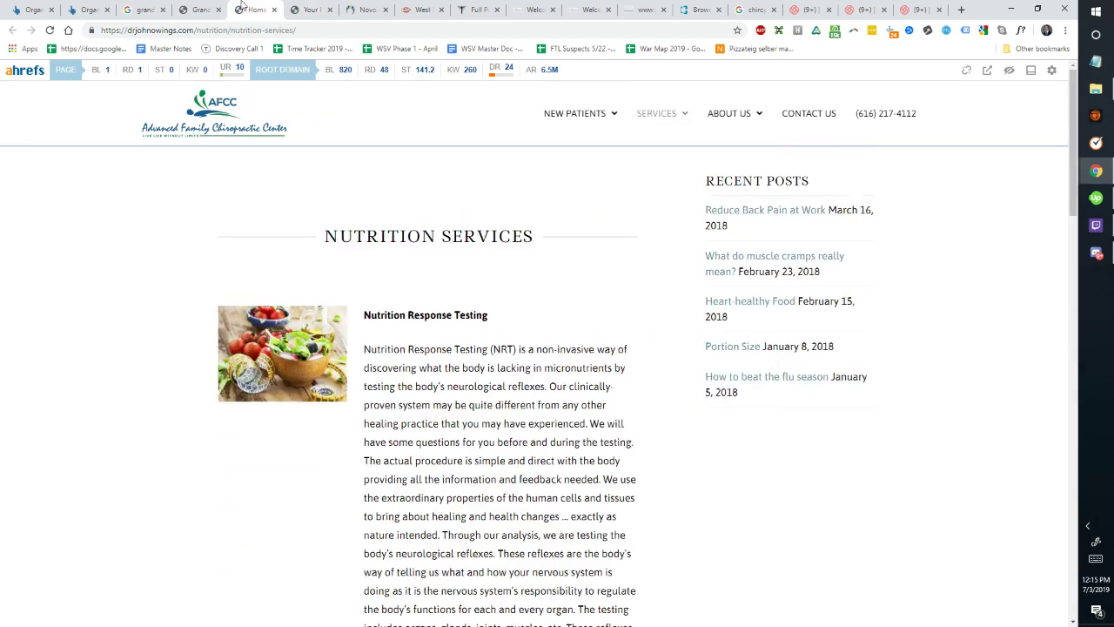
click(198, 9)
click(87, 10)
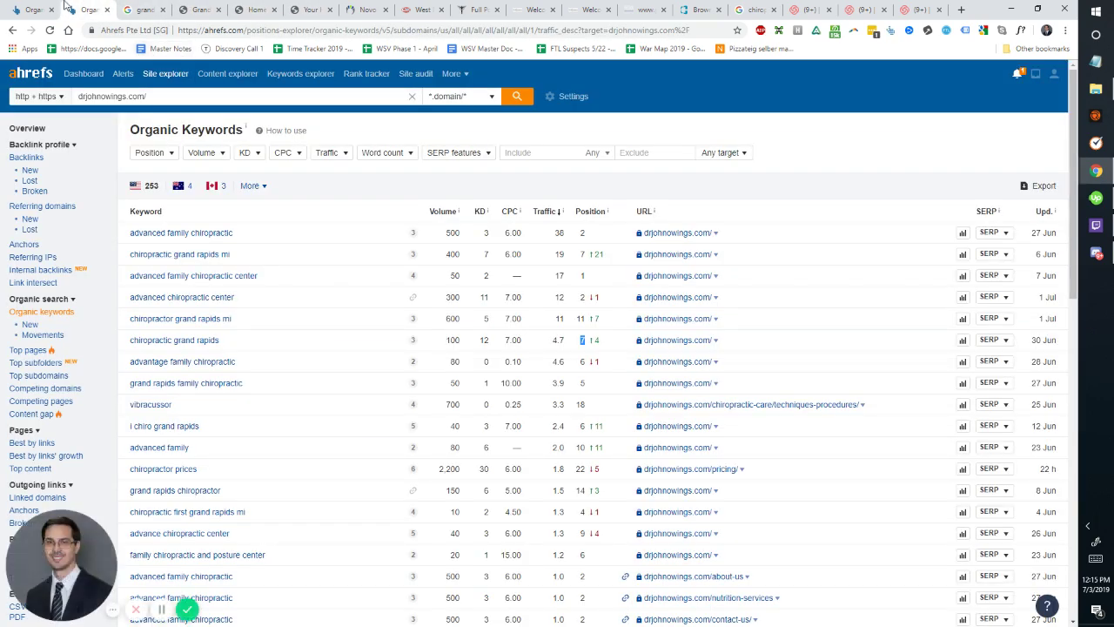
click(13, 8)
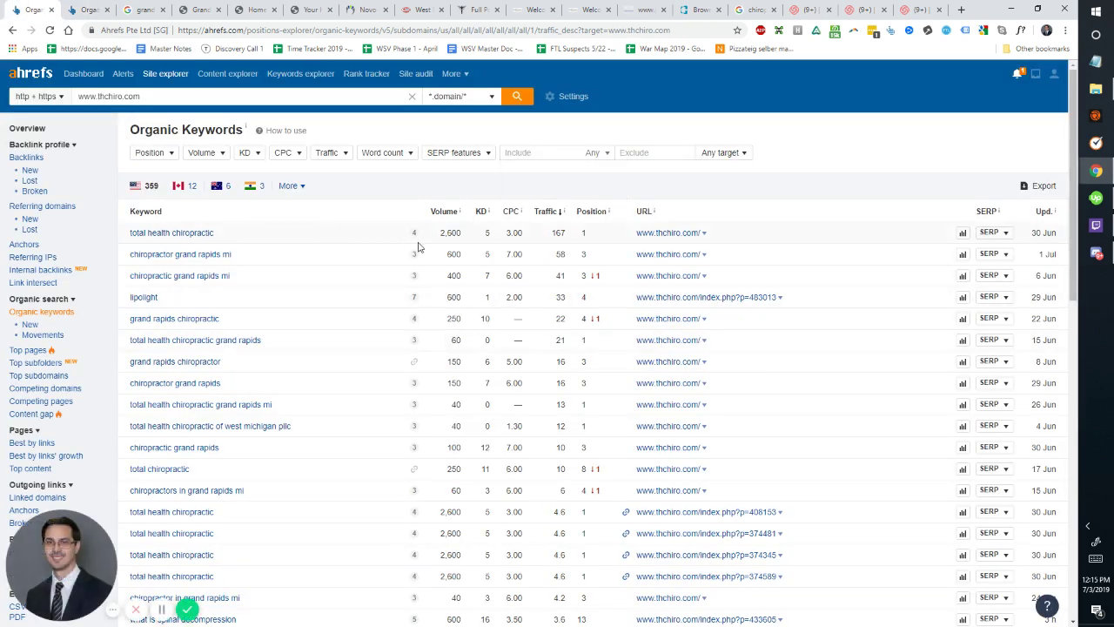
- Return to the "Your Hormonal Health" post and view its heading and the domain metrics for the site
click(200, 10)
click(310, 10)
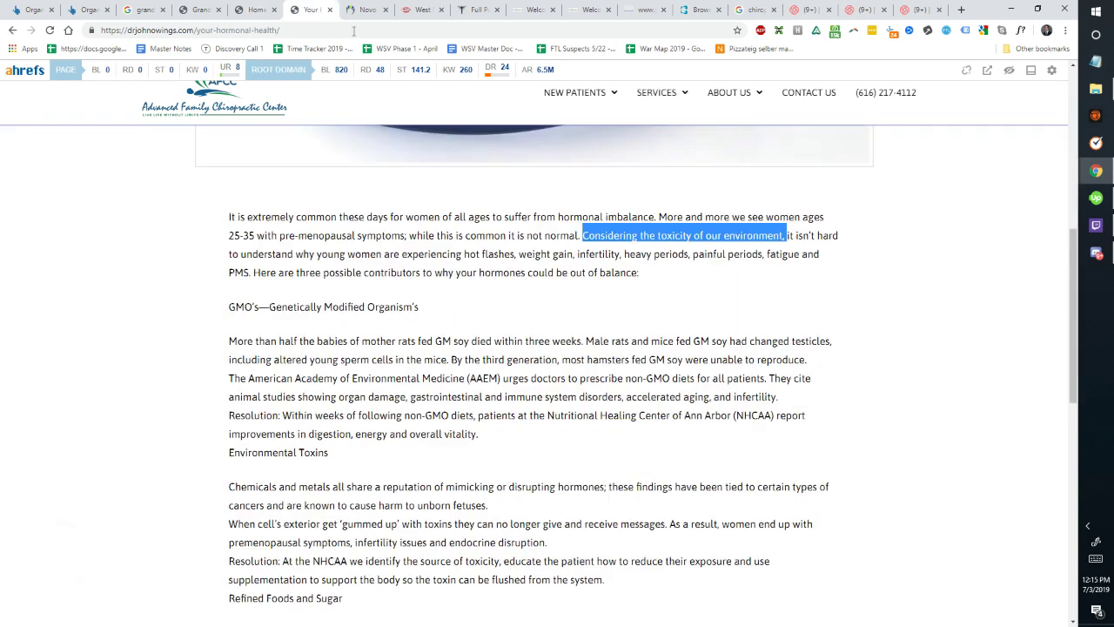
scroll(602, 240, up, 5)
scroll(303, 282, up, 2)
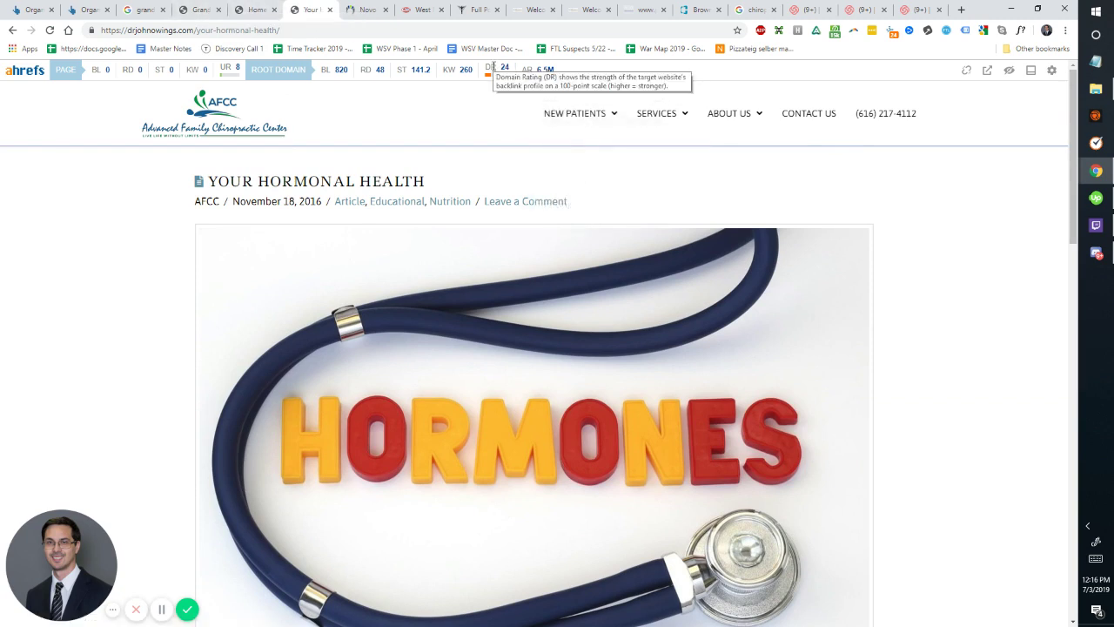
- Highlight the article's whole opening paragraph, from "It is extremely common" to "out of balance:", and clear the selection
scroll(437, 175, down, 1)
scroll(436, 175, down, 5)
click(379, 252)
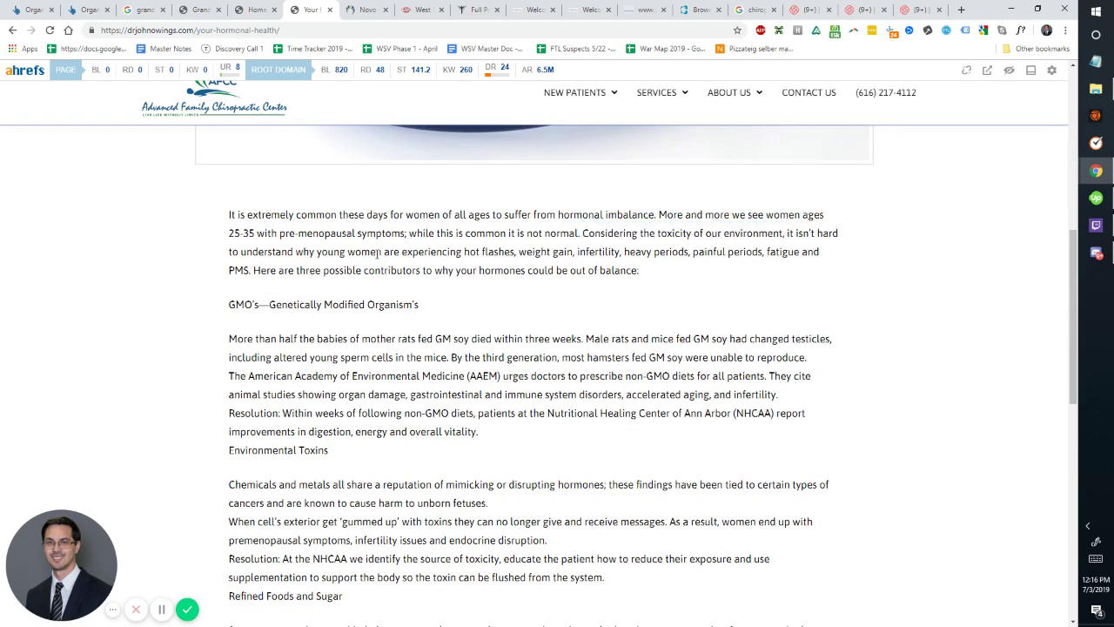
drag(229, 214, 709, 276)
click(659, 277)
drag(644, 271, 229, 214)
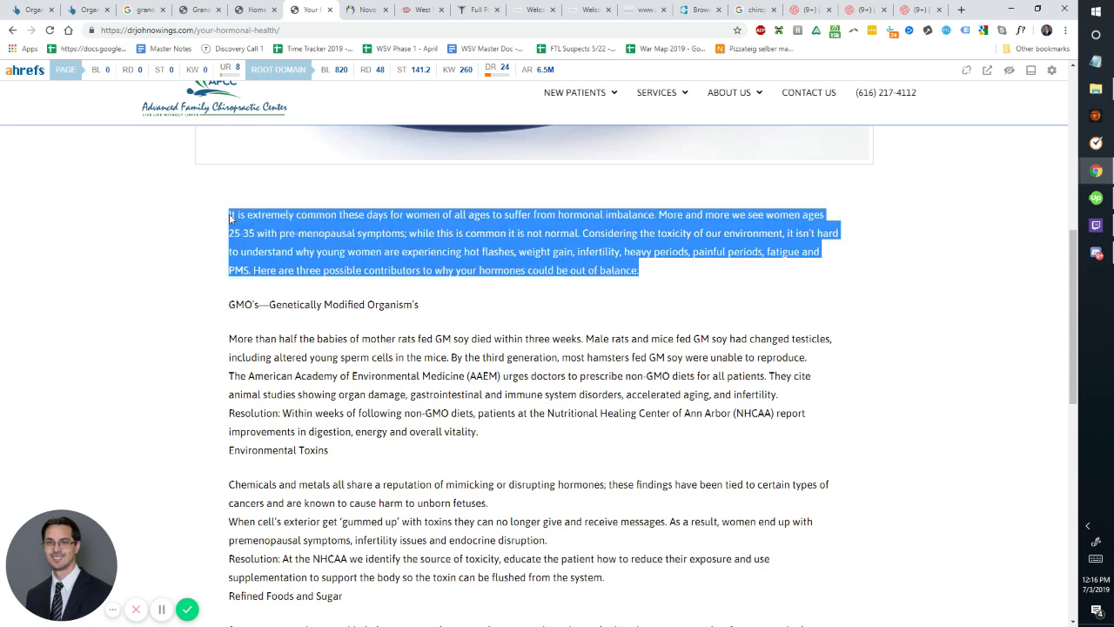
click(231, 215)
- Highlight the post's title together with its author, date and category line, and clear the selection
scroll(699, 281, up, 8)
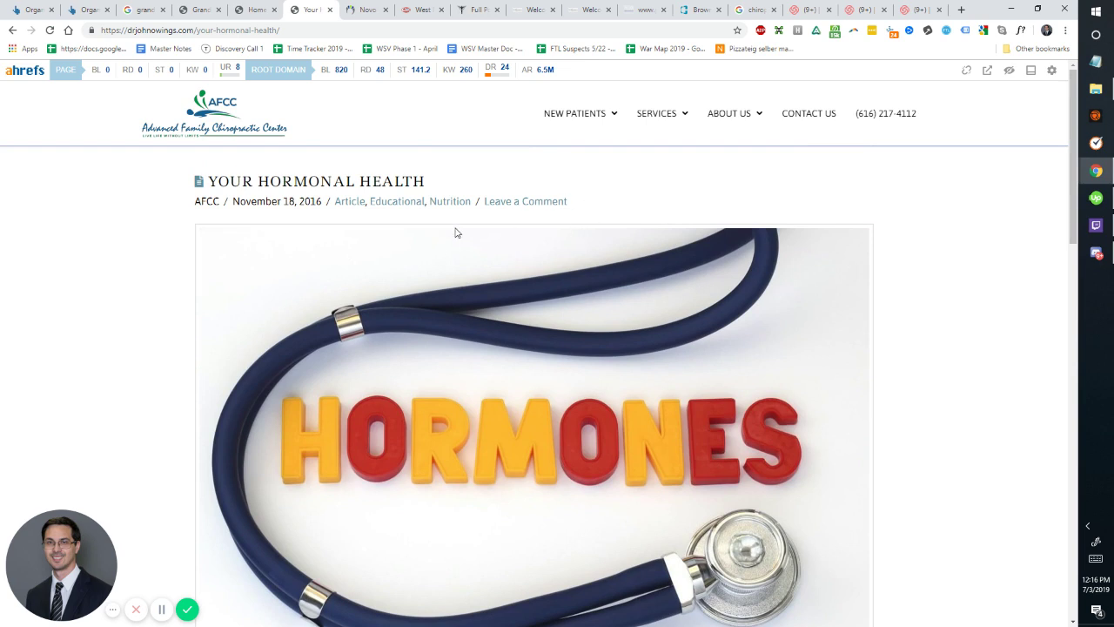
drag(583, 211, 212, 185)
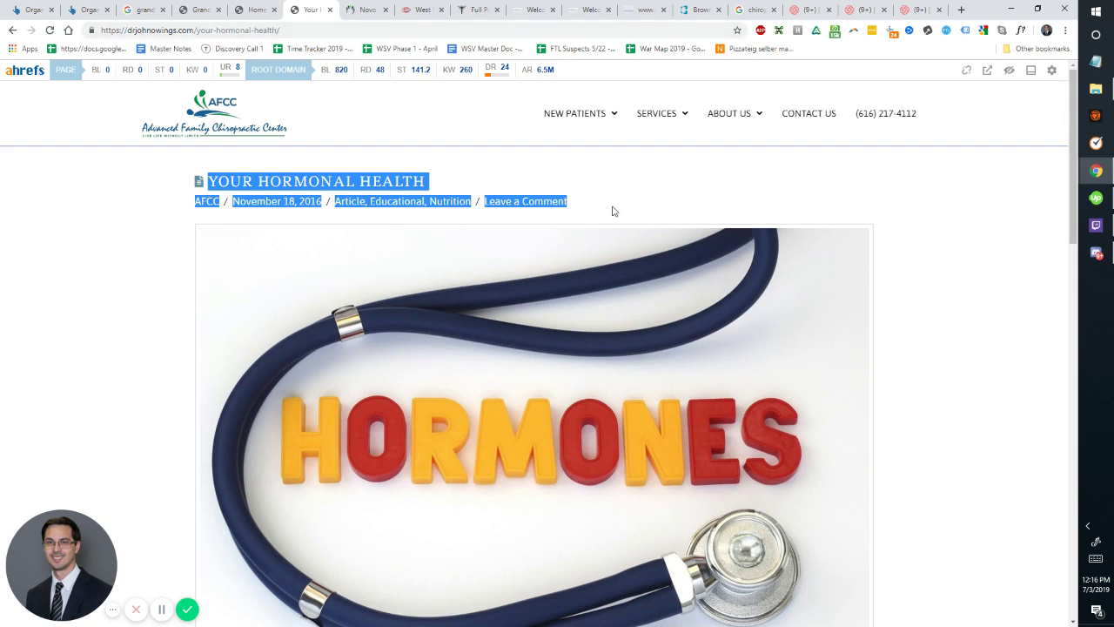
click(216, 186)
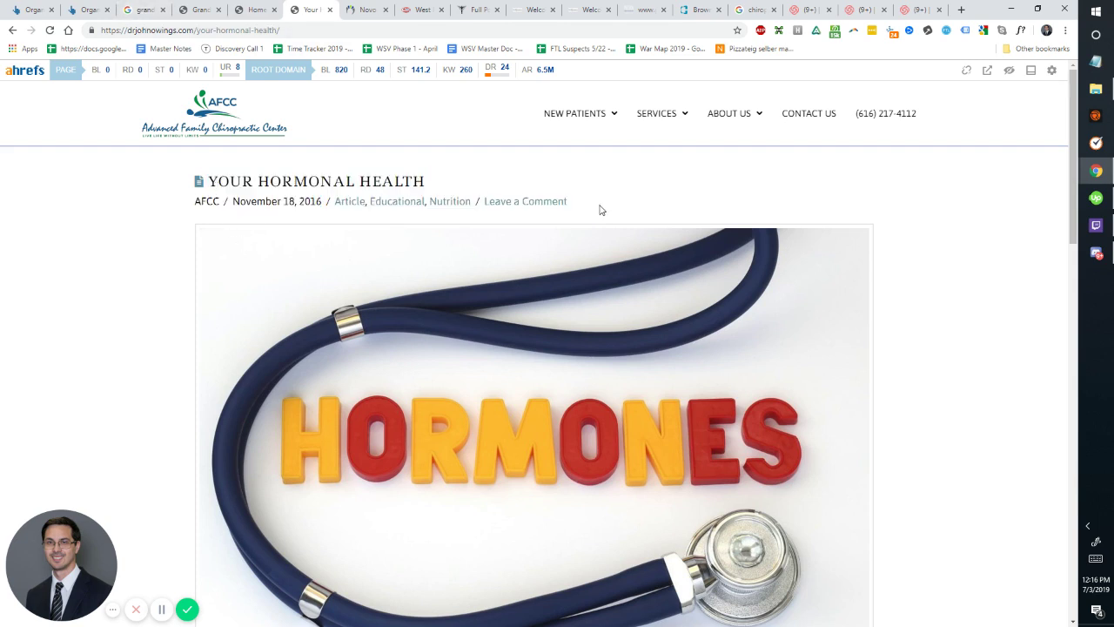
- Look over the hormonal health article from its heading down to the "Refined Foods and Sugar" section
scroll(609, 217, down, 4)
scroll(607, 226, up, 4)
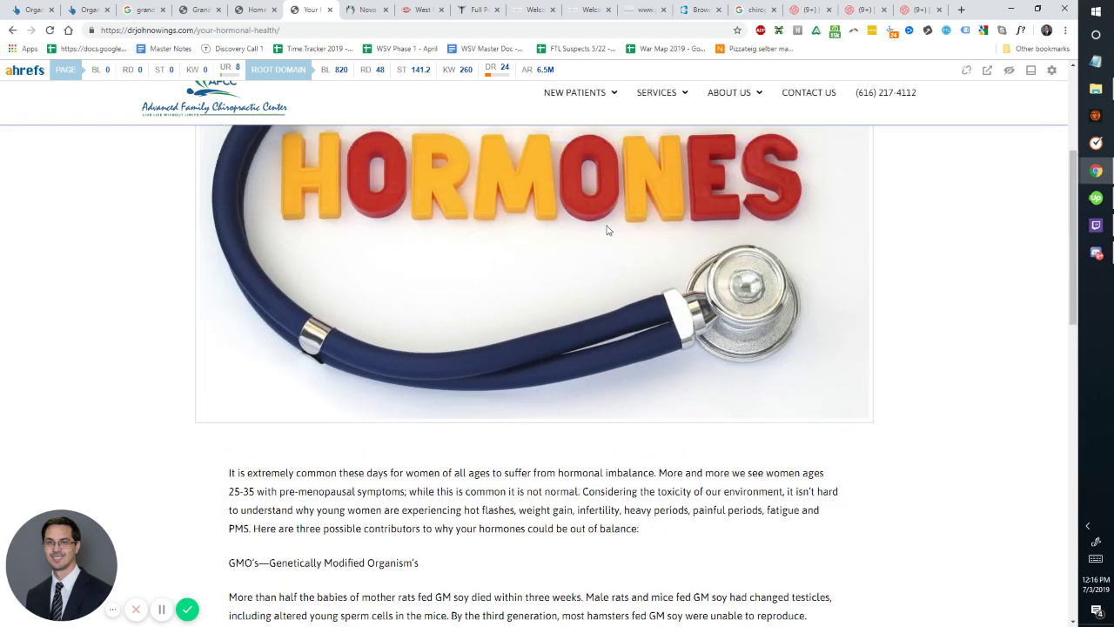
scroll(605, 230, up, 1)
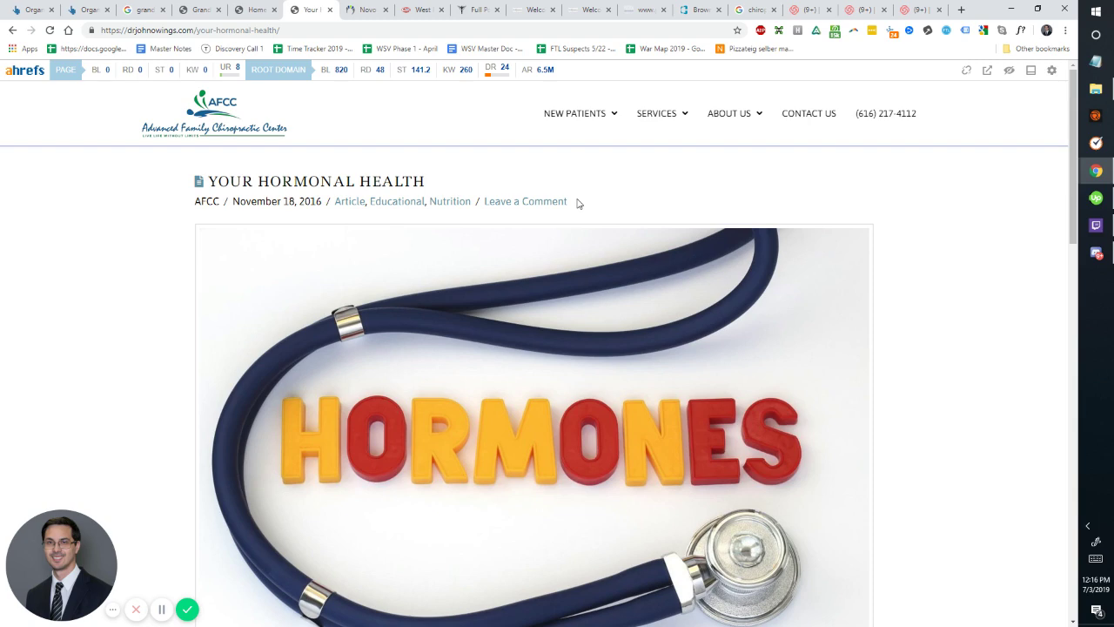
scroll(579, 217, down, 7)
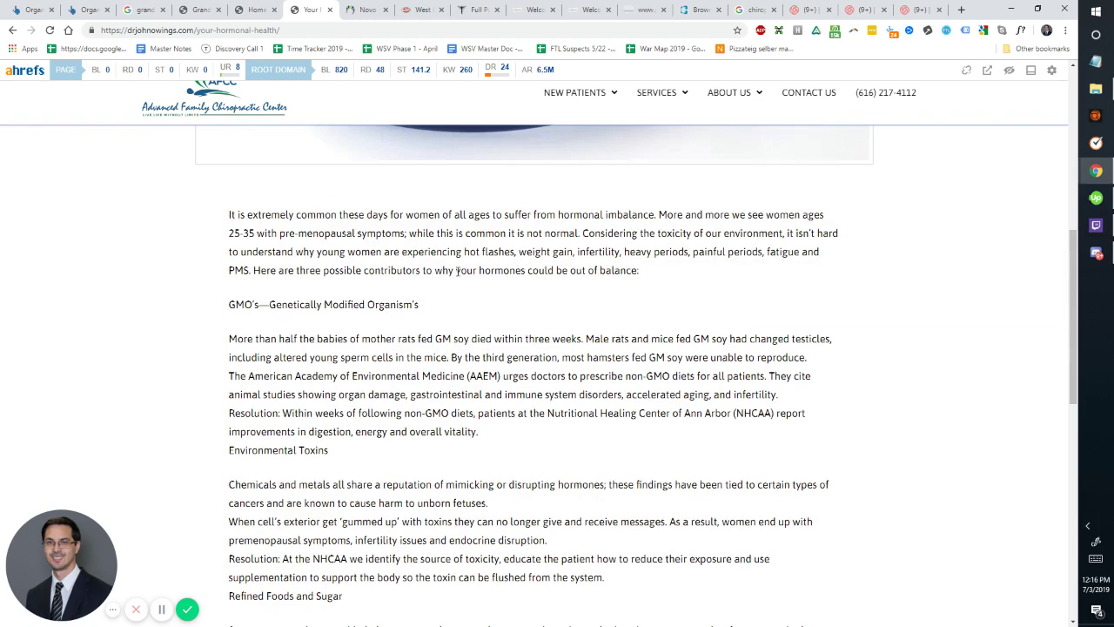
scroll(444, 278, up, 7)
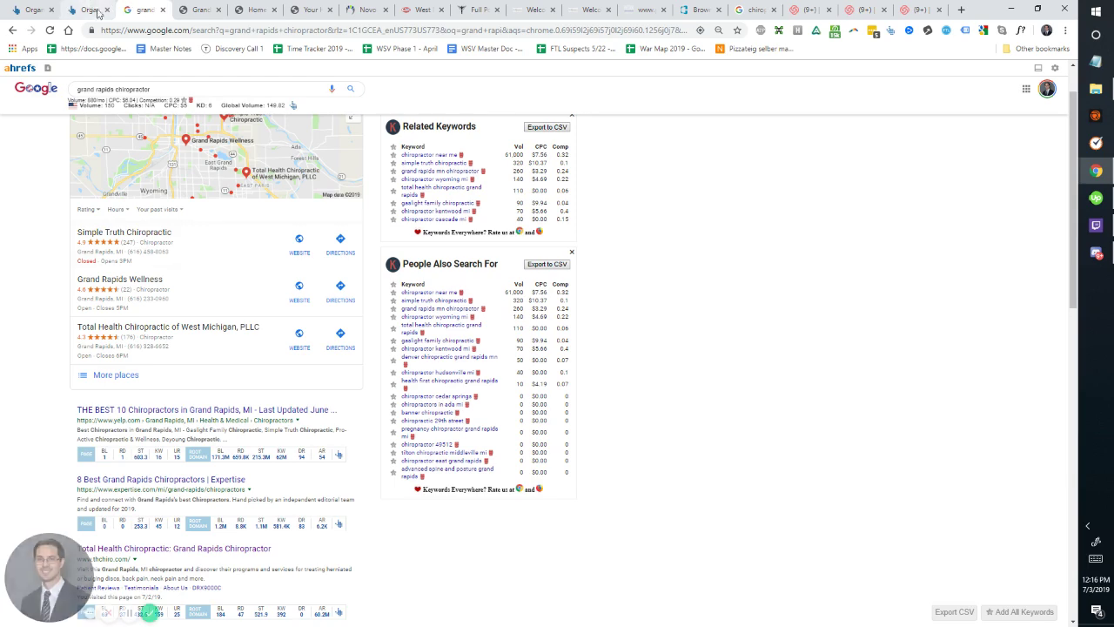
- Review the Google results for "grand rapids chiropractor", including the local map listings
scroll(284, 256, down, 5)
scroll(347, 273, up, 6)
scroll(347, 272, up, 1)
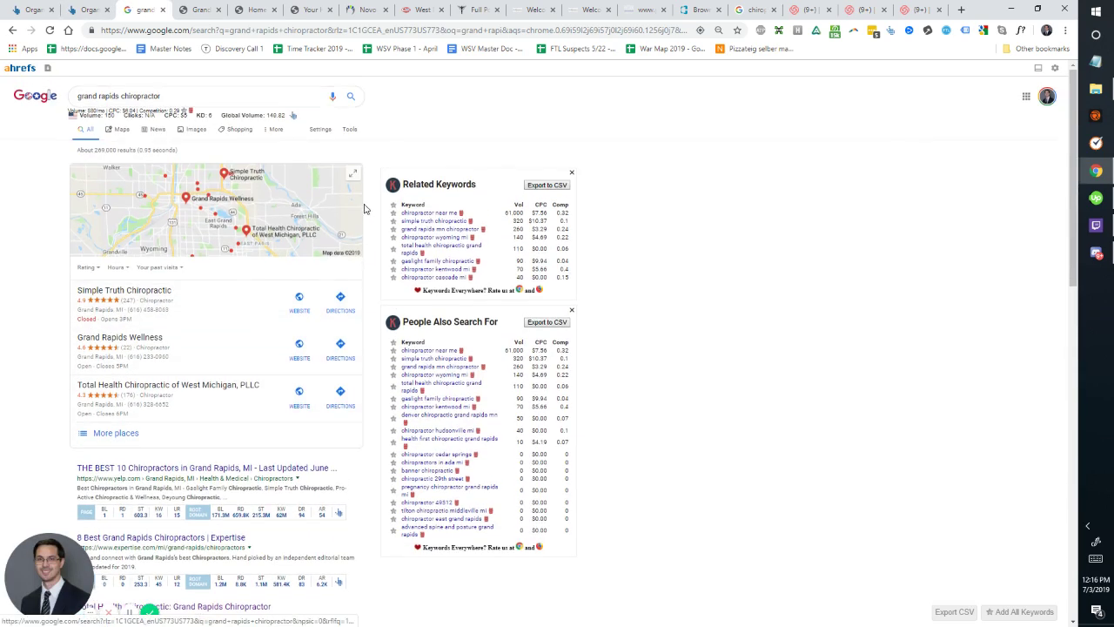
- Bring up the clinic's Nutrition Services page and highlight the first two lines of the Nutrition Response Testing description
click(257, 10)
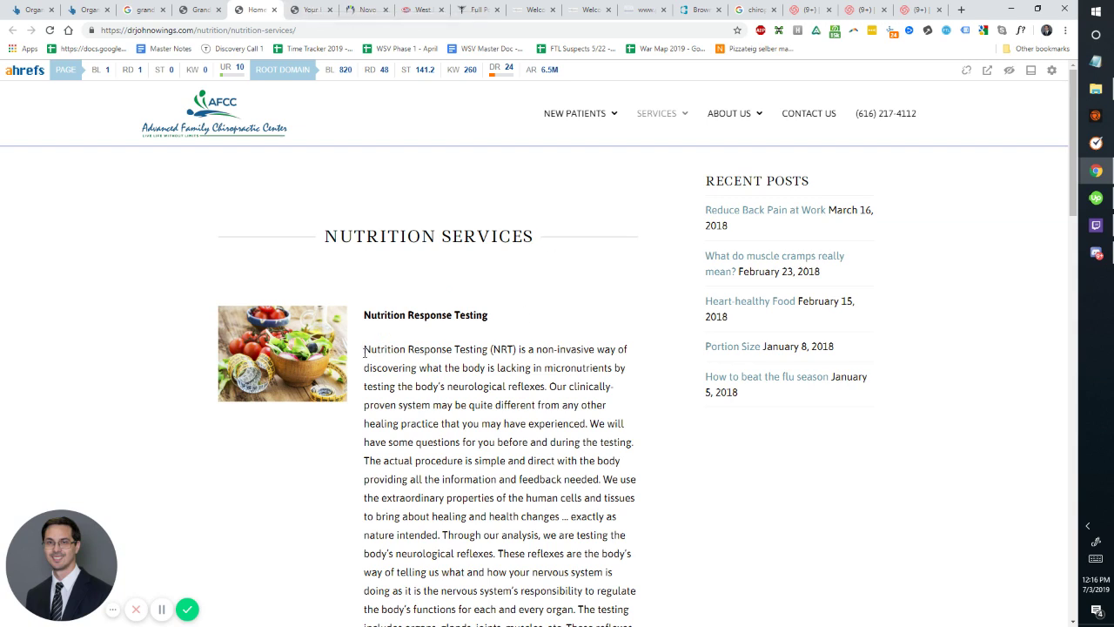
drag(365, 349, 628, 369)
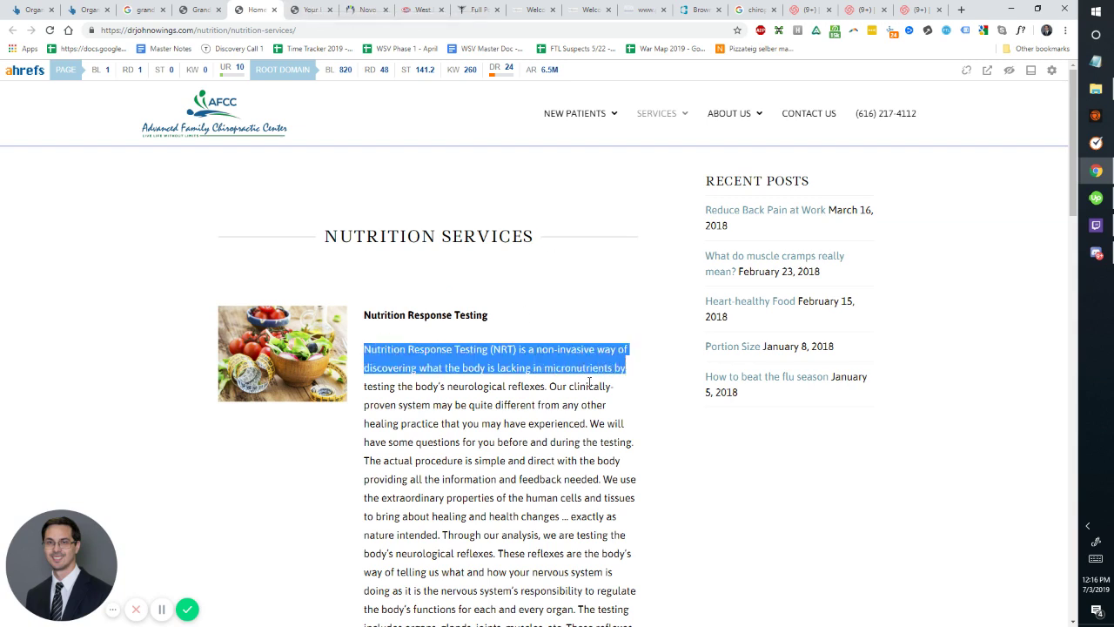
- Look through the Nutrition Services sections down to Lab Testing, return to the page heading and clear the highlight
scroll(586, 376, down, 4)
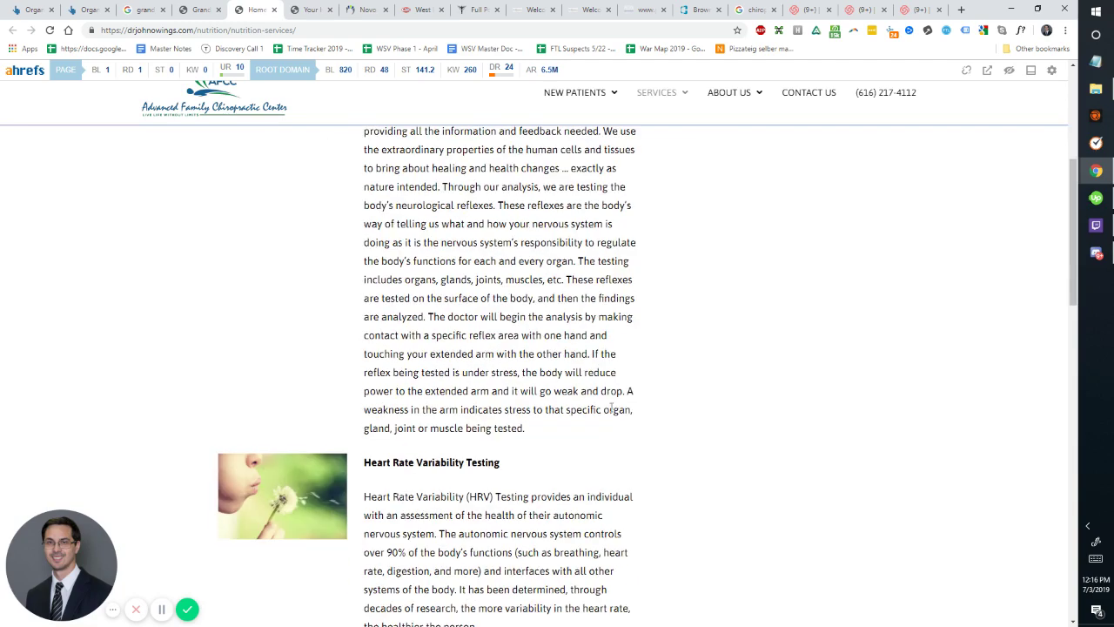
scroll(649, 402, up, 2)
scroll(650, 335, down, 3)
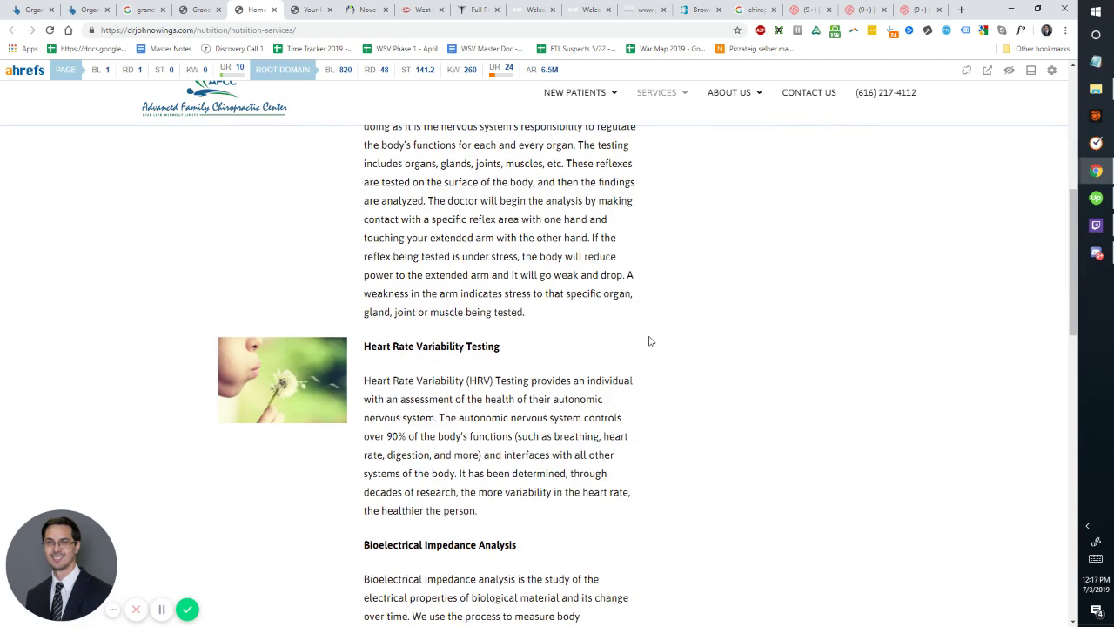
scroll(615, 331, down, 3)
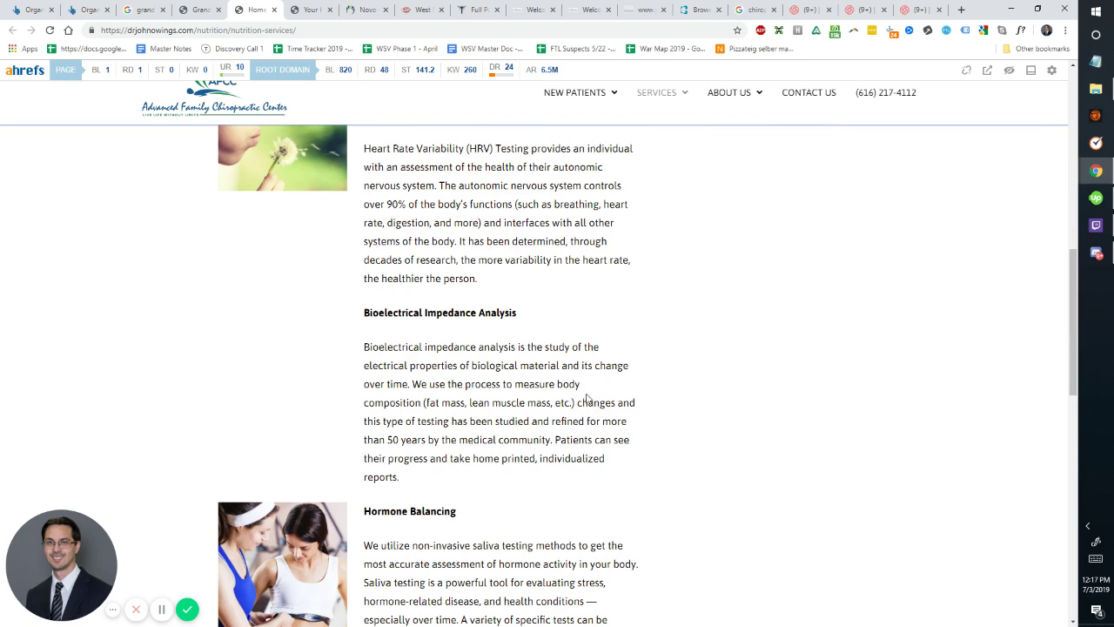
scroll(512, 457, down, 8)
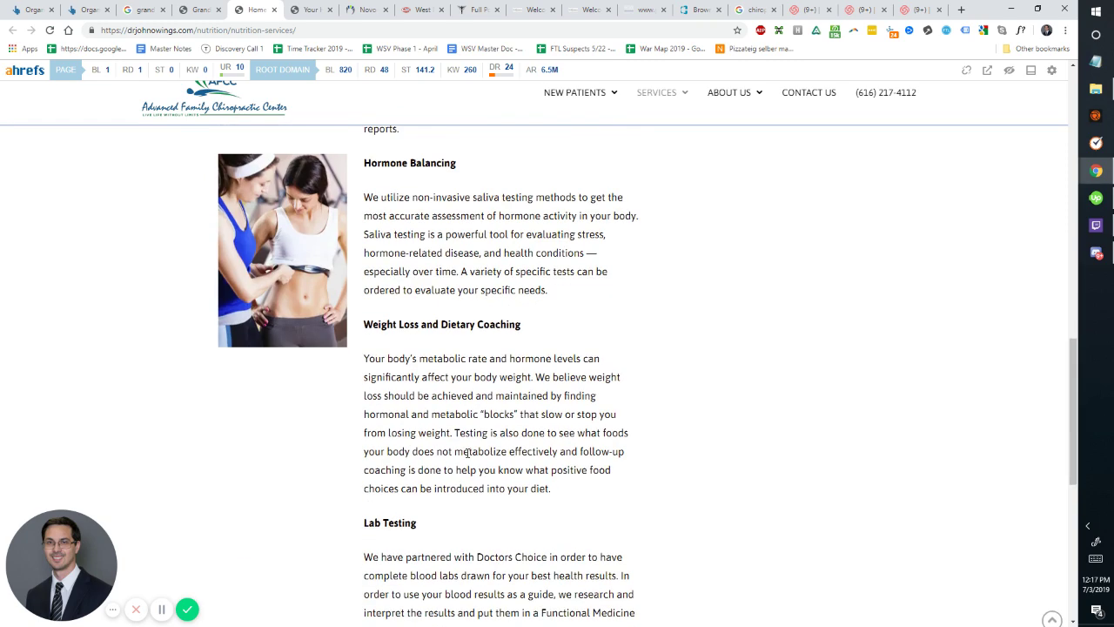
scroll(512, 458, up, 2)
scroll(513, 457, up, 15)
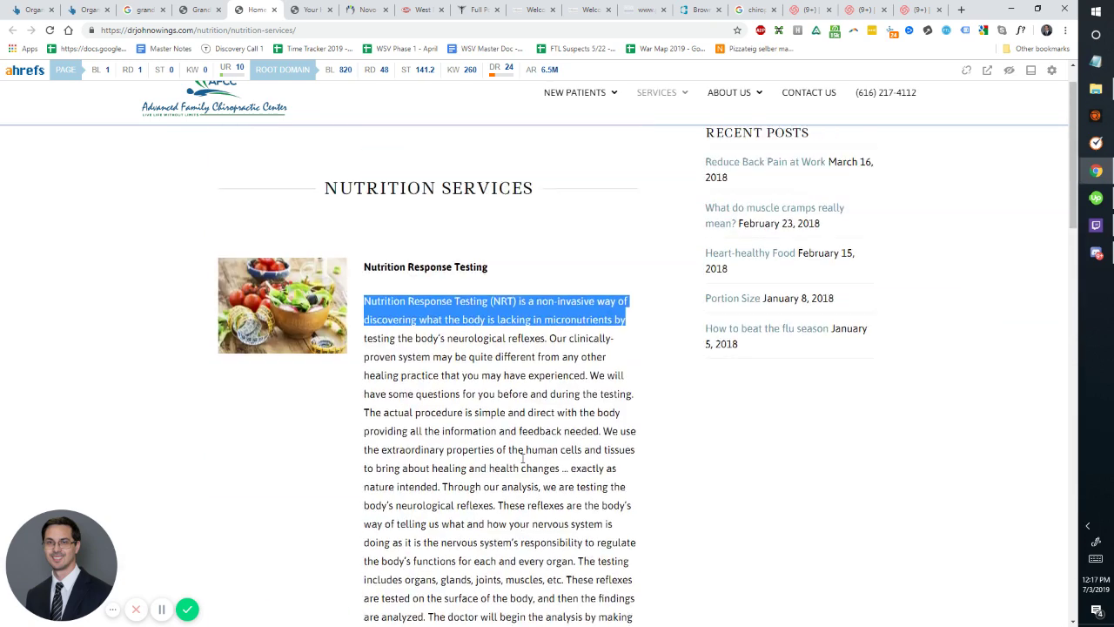
click(520, 396)
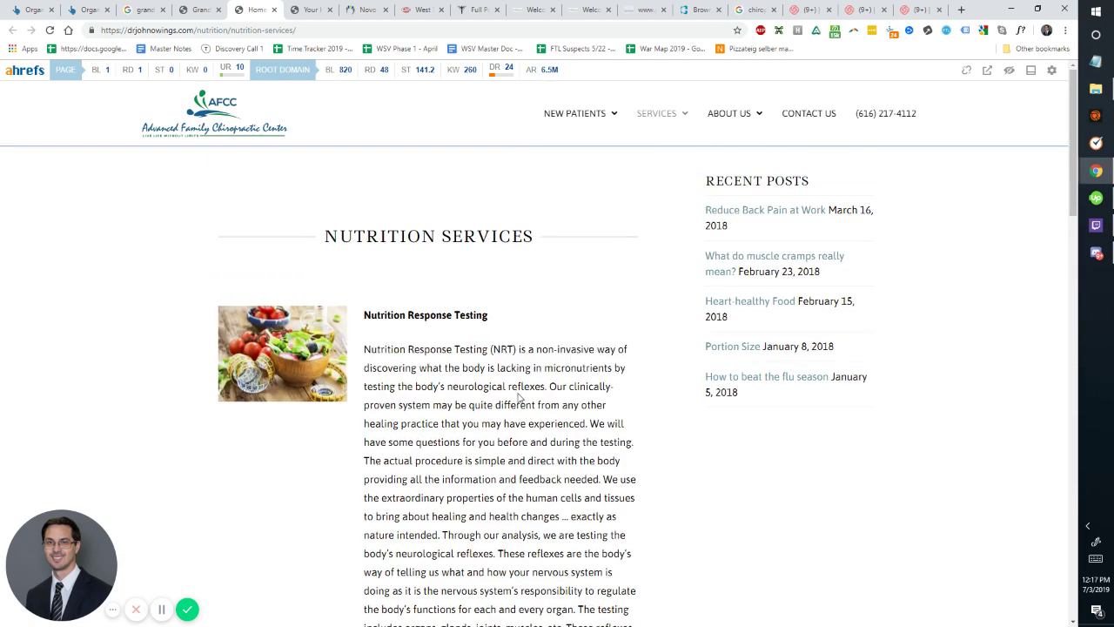